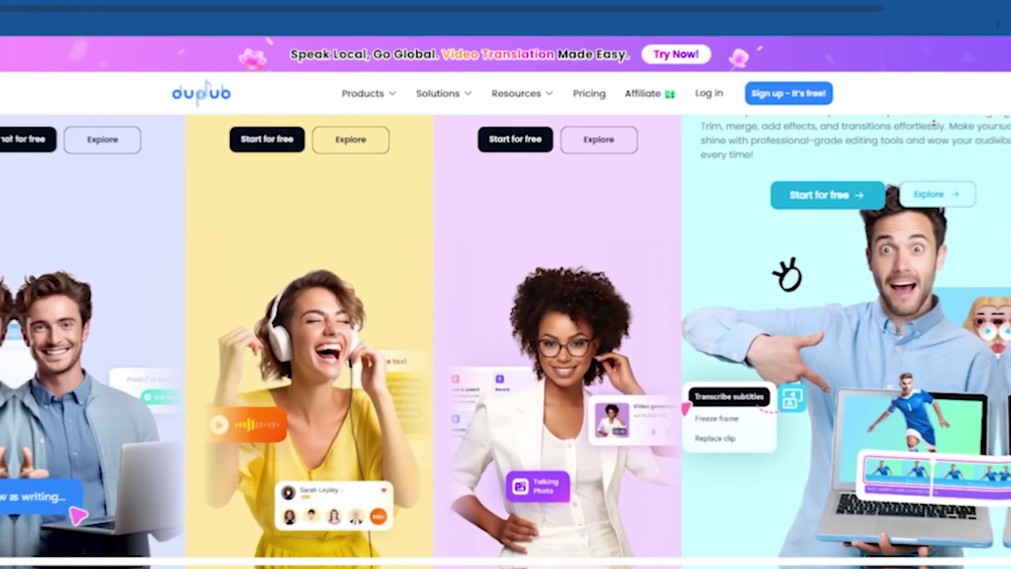
Expand the first speaker's row in the top five motivational speakers results and select the name.
scroll(945, 119, down, 2)
scroll(944, 119, down, 3)
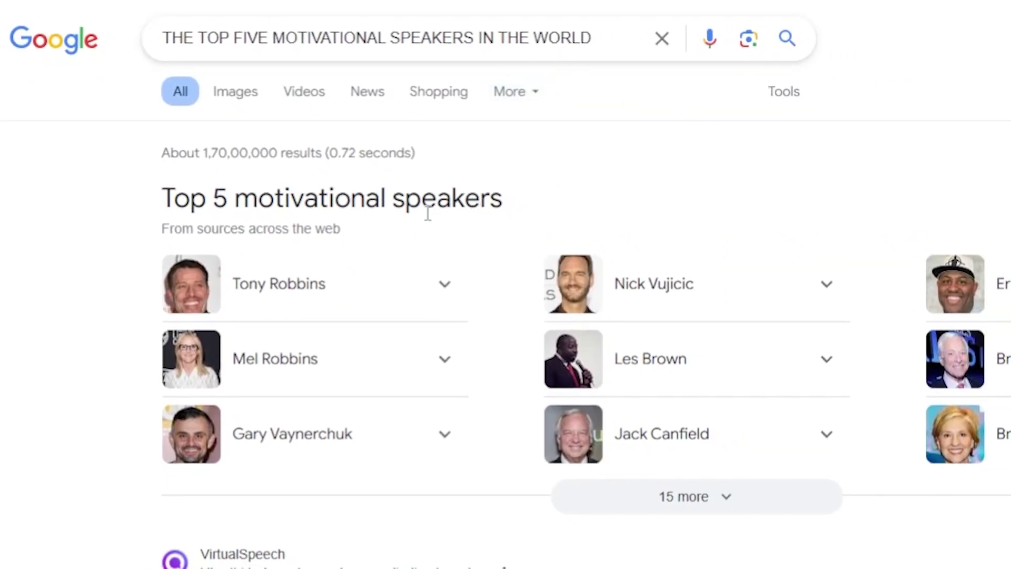
click(445, 285)
drag(161, 375, 267, 372)
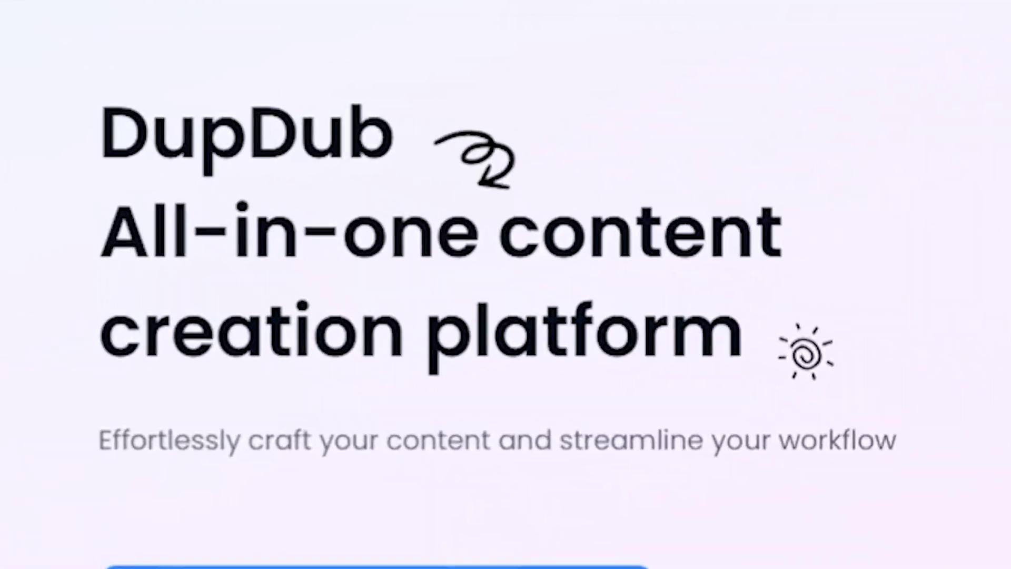
Start DupDub's AI writing free trial from Products and sign in with a Google account.
drag(102, 138, 1000, 374)
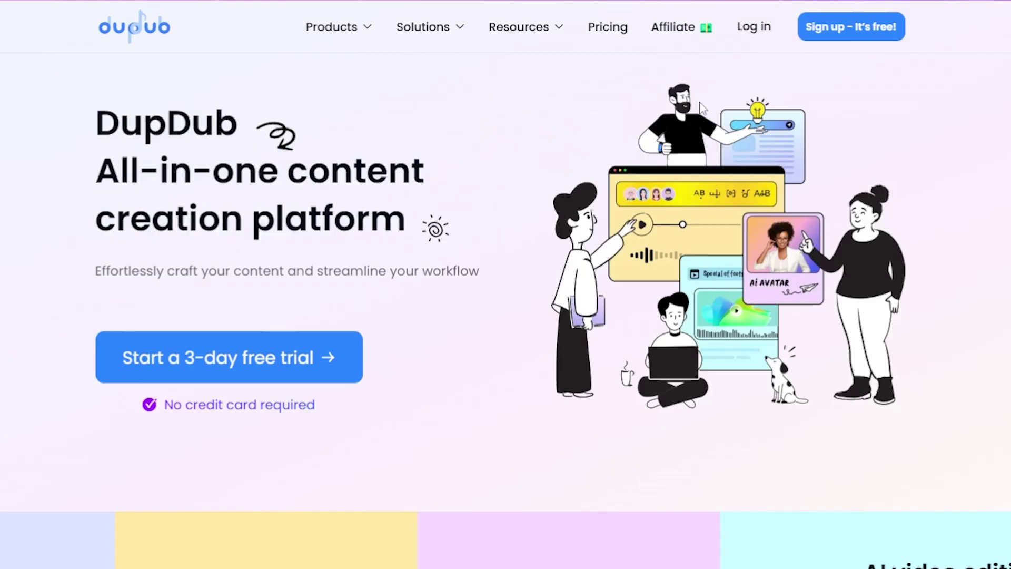
mouse_move(363, 27)
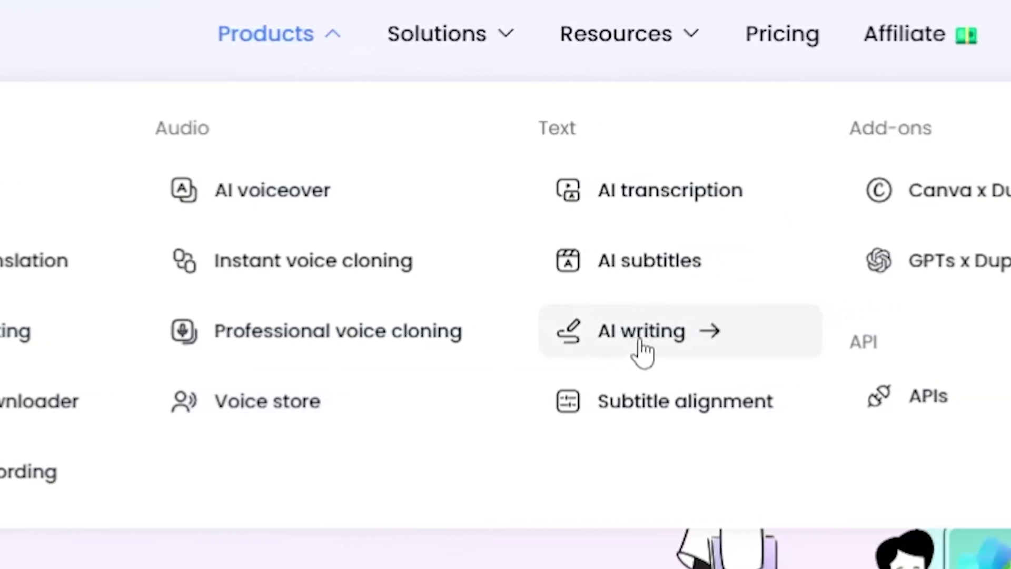
click(523, 347)
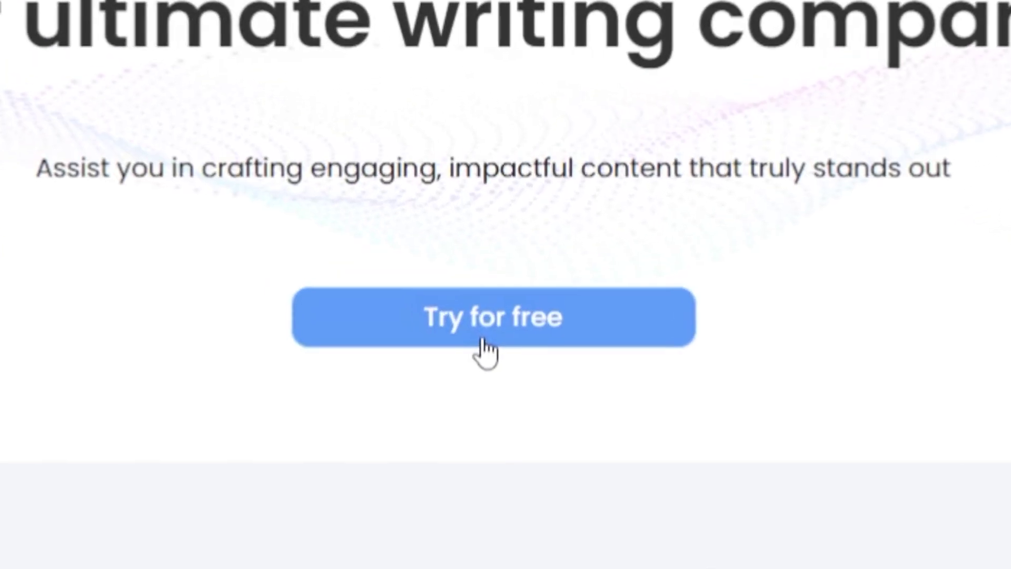
click(484, 345)
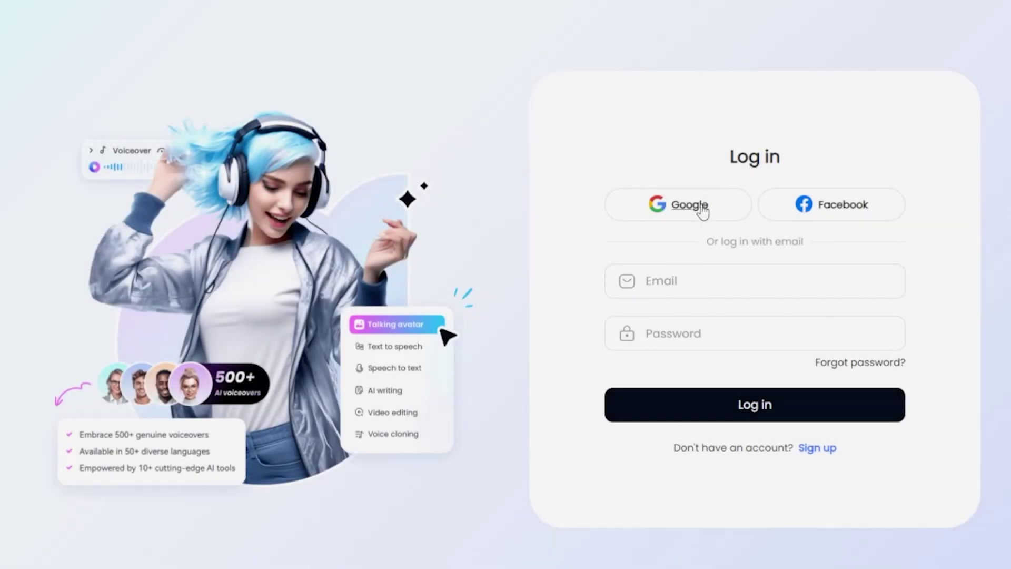
click(688, 208)
click(609, 369)
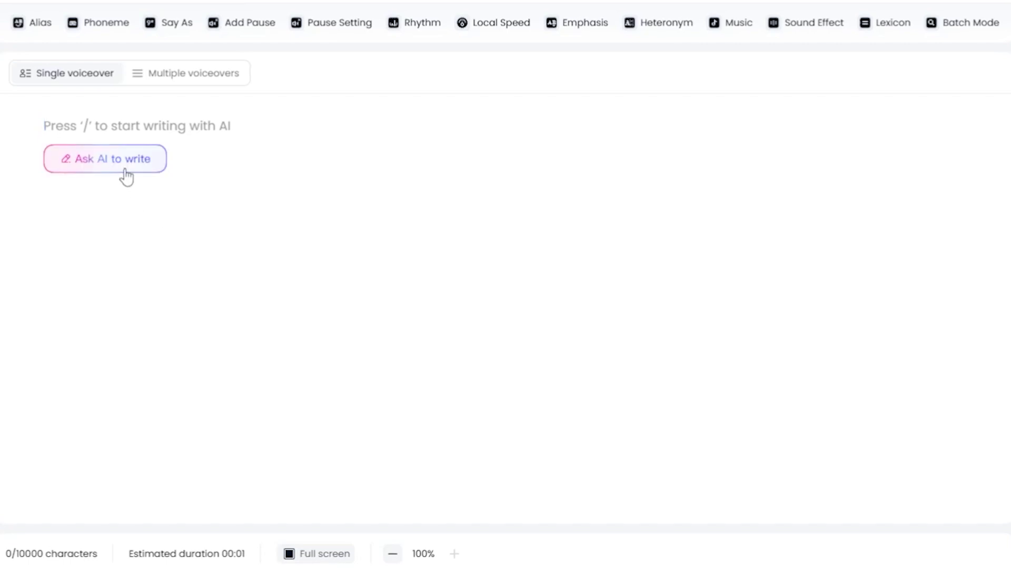
Send the pasted Obama avatar image request to DupDub's AI writer for ten prompts.
click(113, 165)
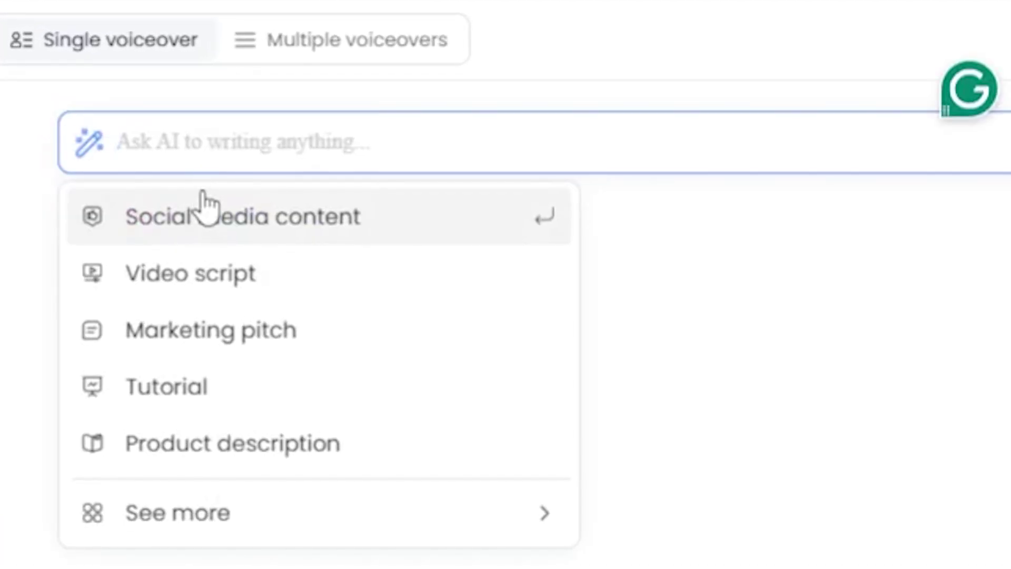
click(955, 309)
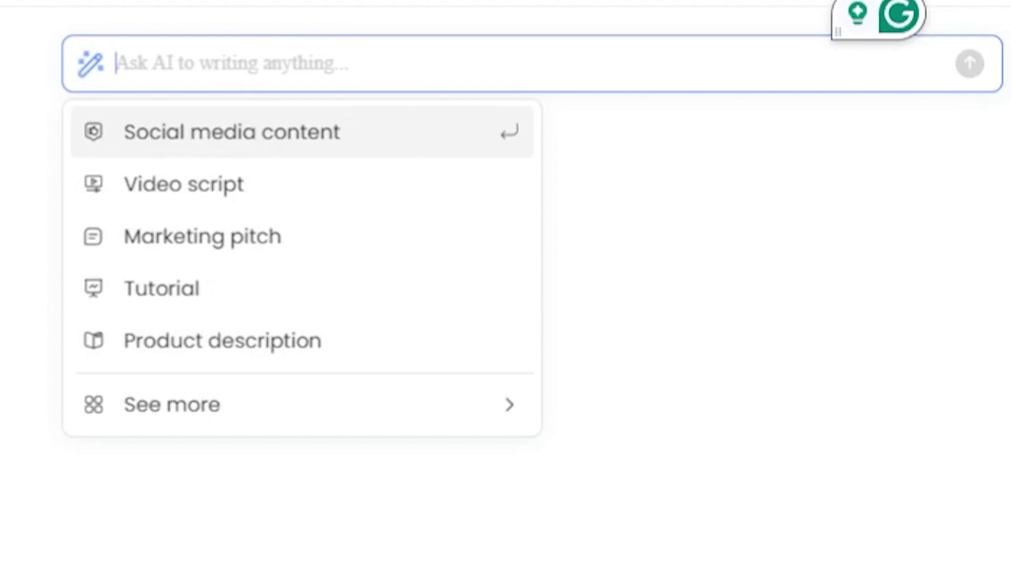
key(Escape)
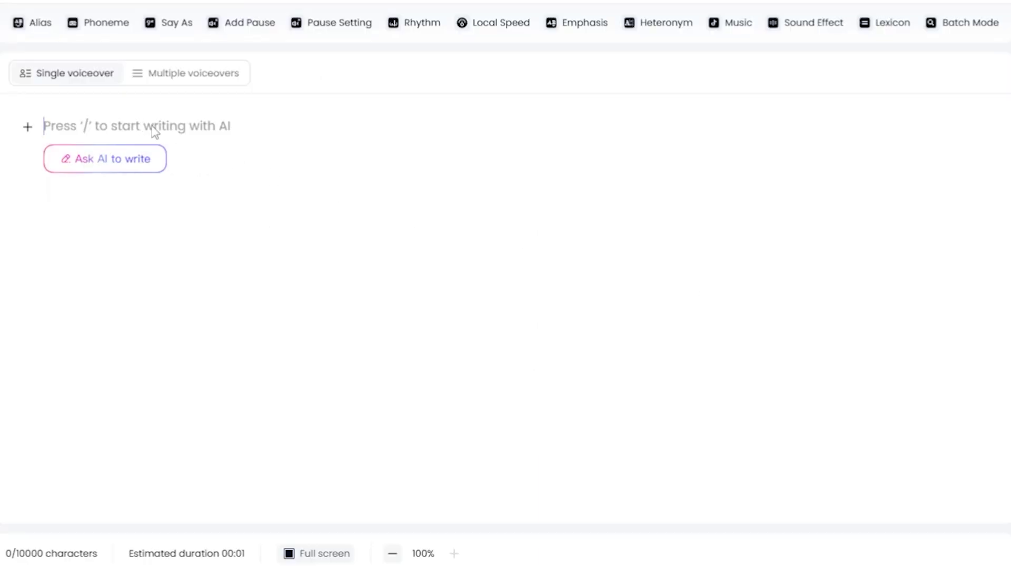
key(slash)
text("Write me some prompts to create a Barack Obama image for creating an AI talking avatar.")
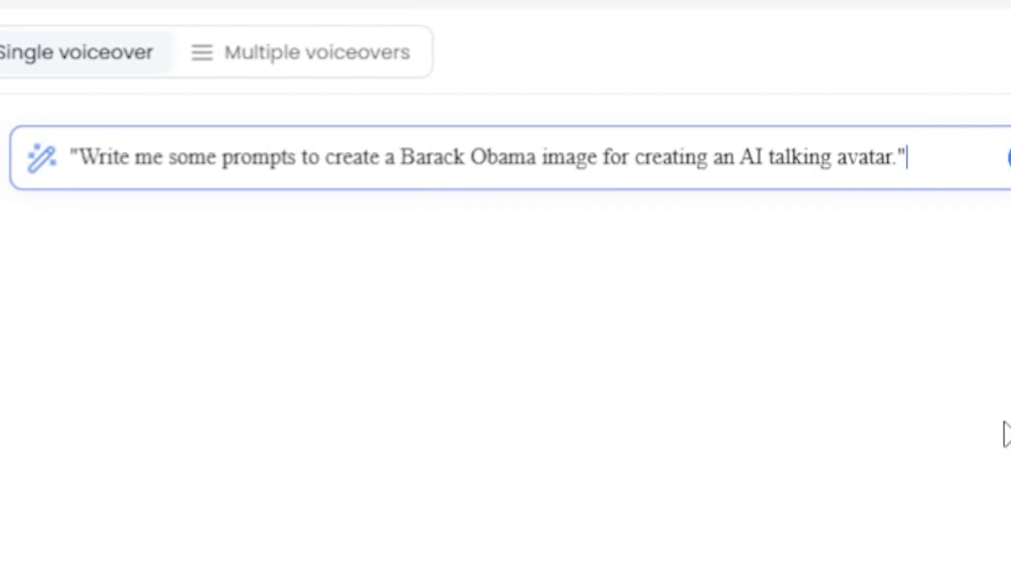
click(1009, 157)
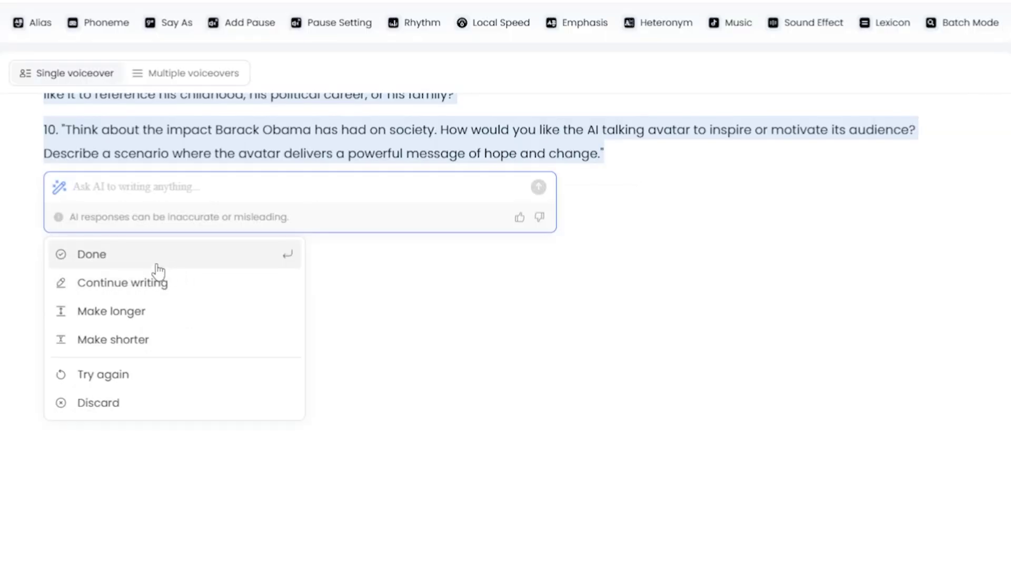
key(Up)
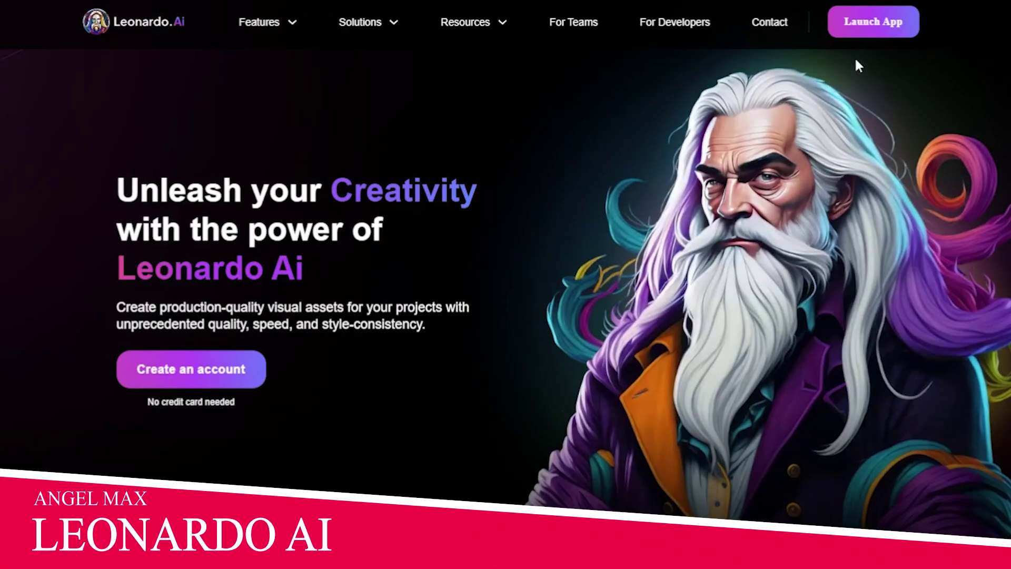
Sign in to Leonardo AI with Google and copy DupDub's prompt 8 about the mentor figure.
click(859, 31)
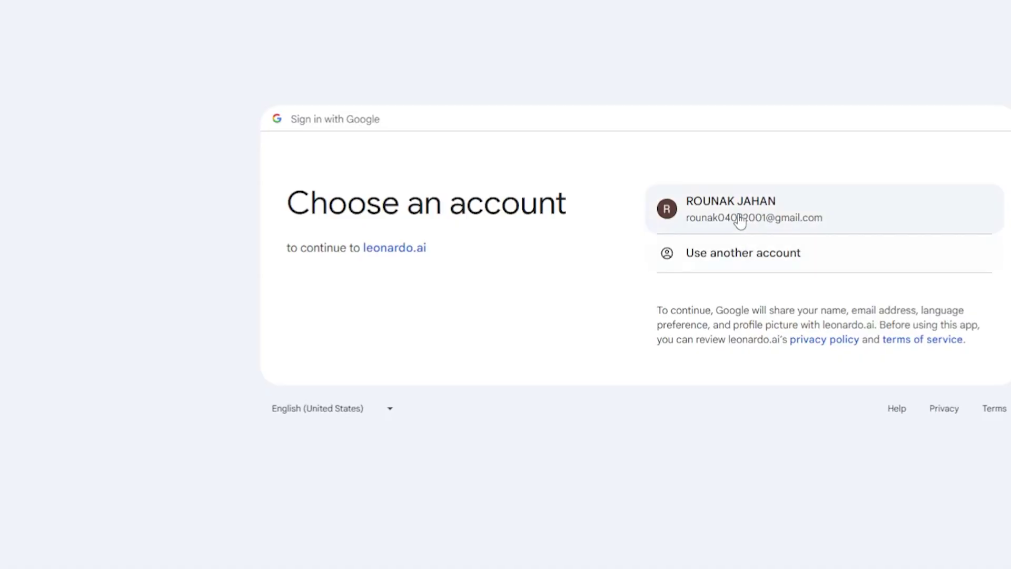
click(738, 219)
click(775, 348)
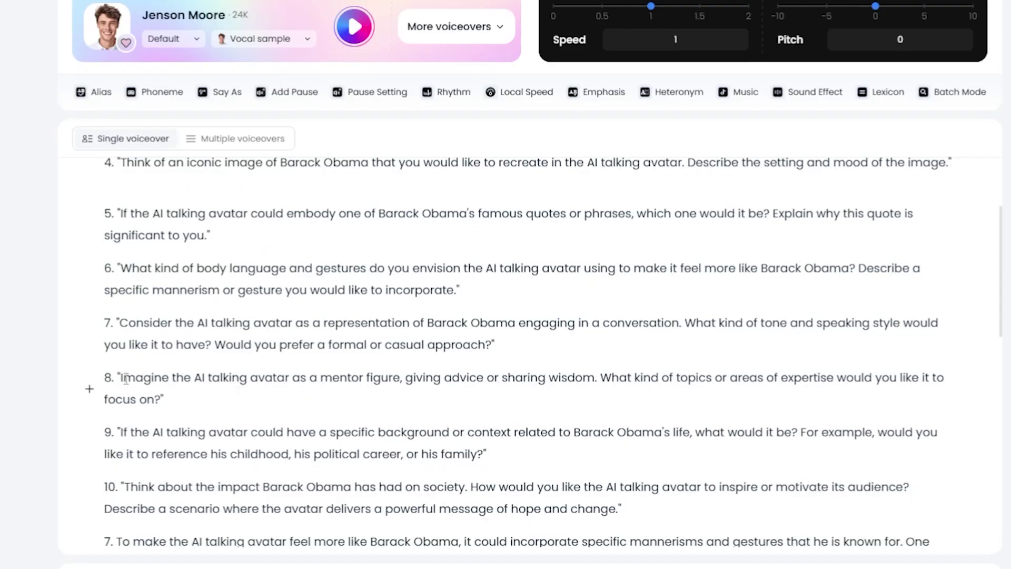
drag(103, 383, 203, 407)
right_click(204, 407)
click(208, 324)
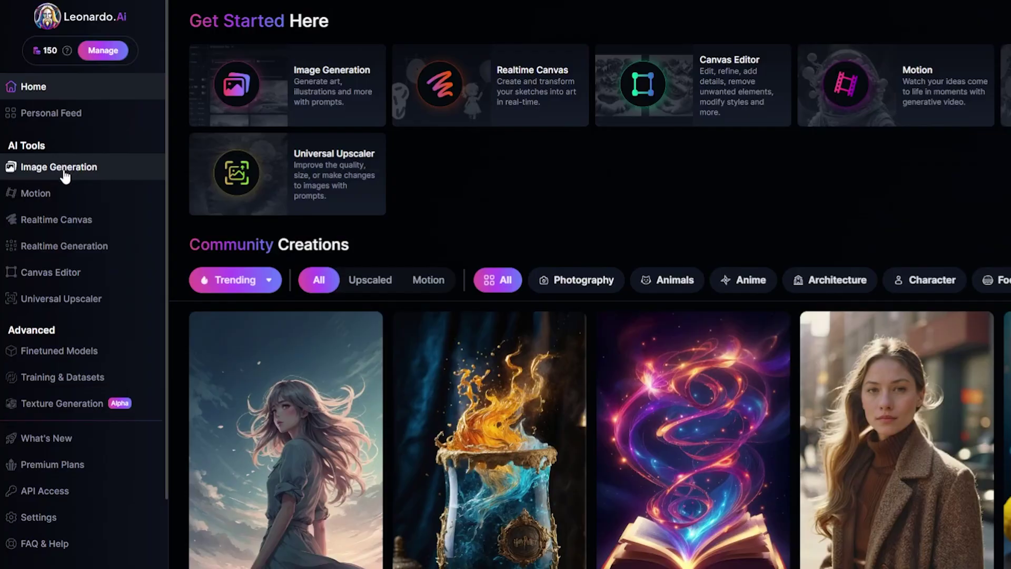
Paste the prompt into Image Generation, set the aspect ratio to 9:16, and generate.
click(64, 175)
click(277, 61)
key(ctrl+v)
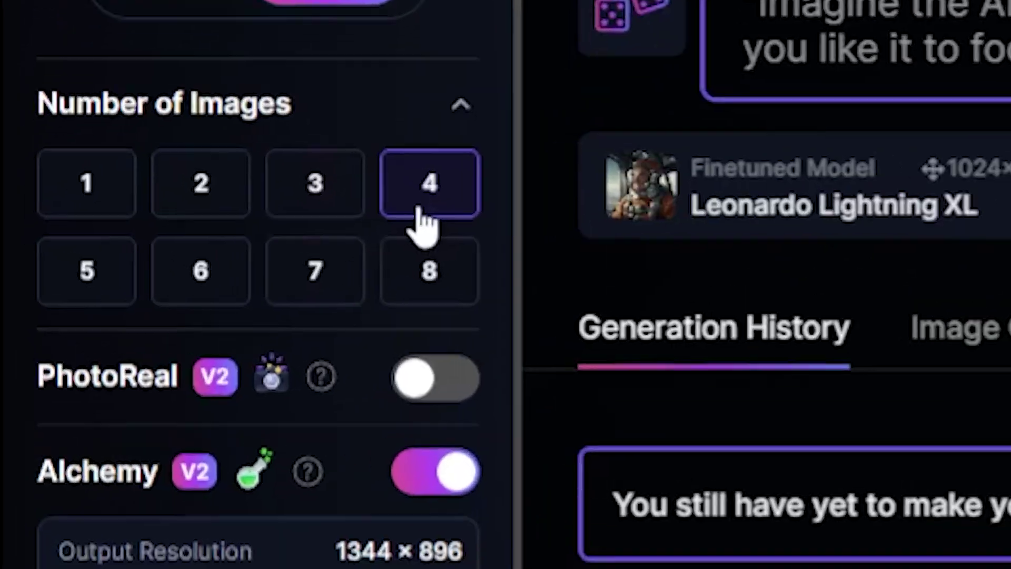
scroll(289, 372, down, 5)
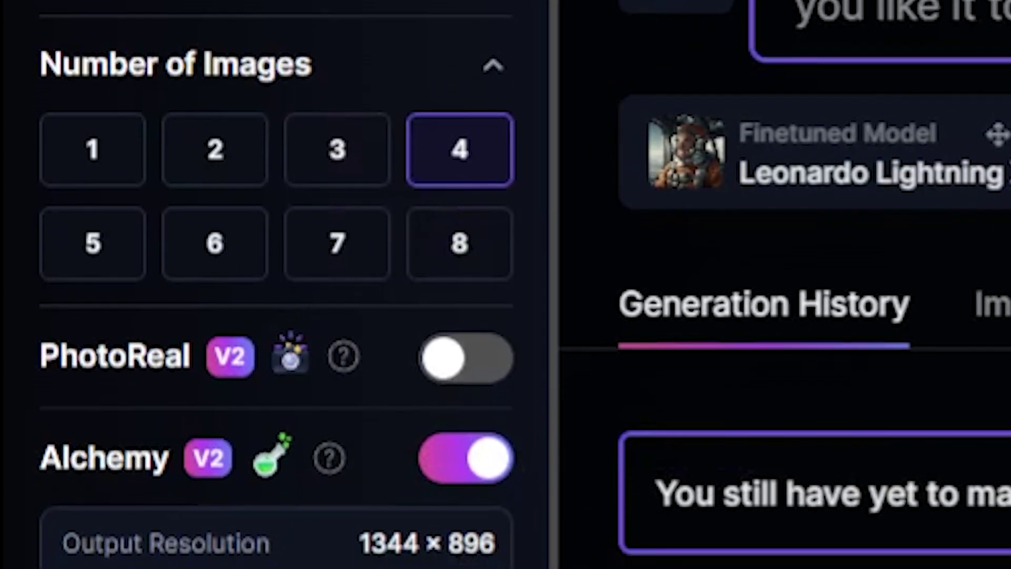
click(310, 255)
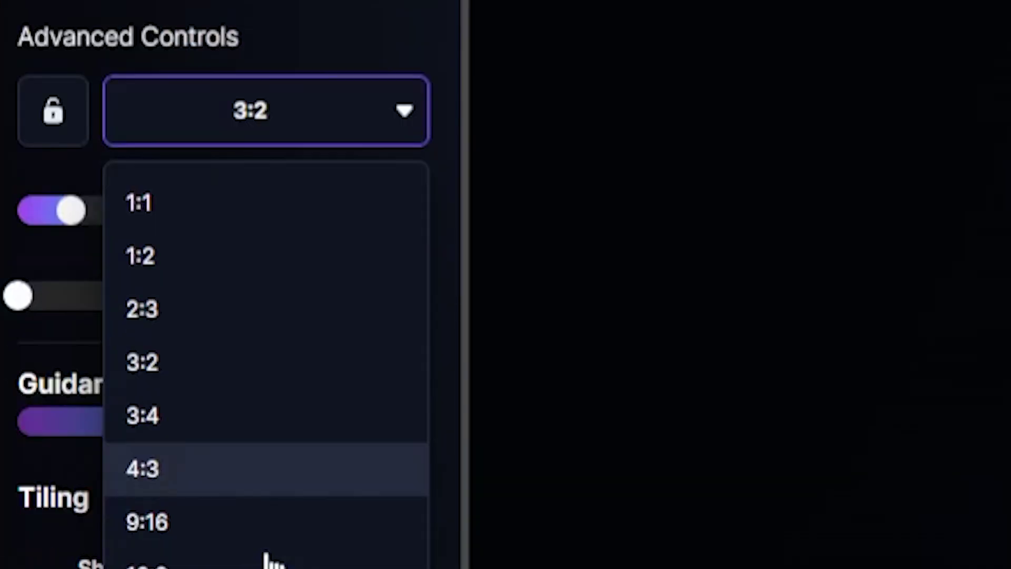
click(200, 535)
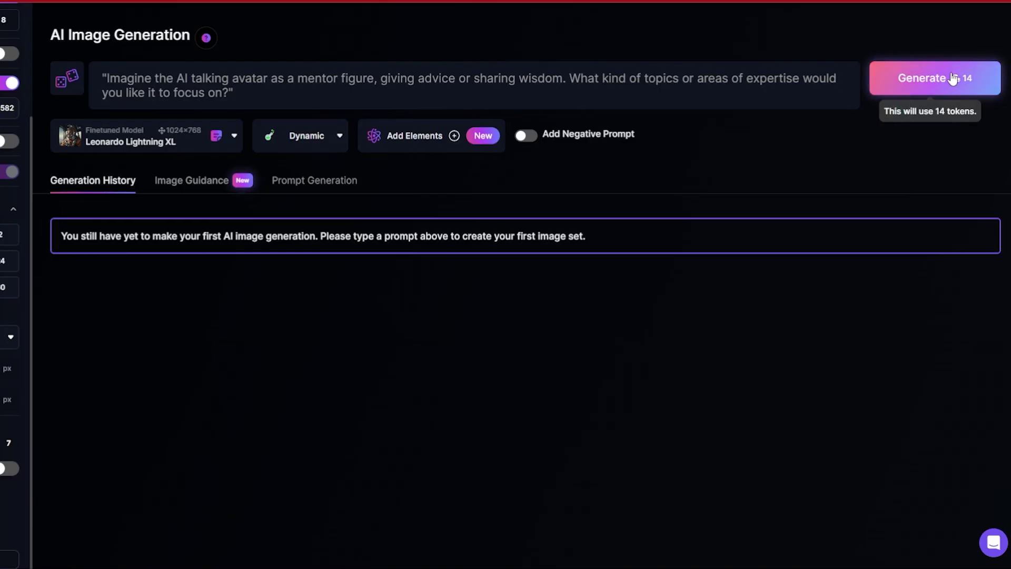
click(929, 74)
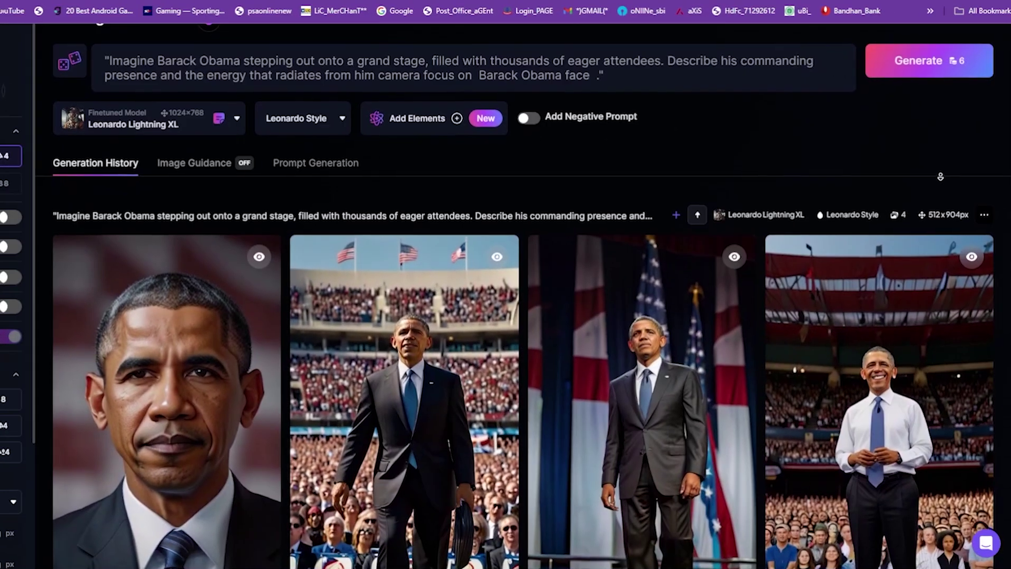
Generate more Obama portraits using the third image tip as the prompt.
scroll(505, 316, down, 3)
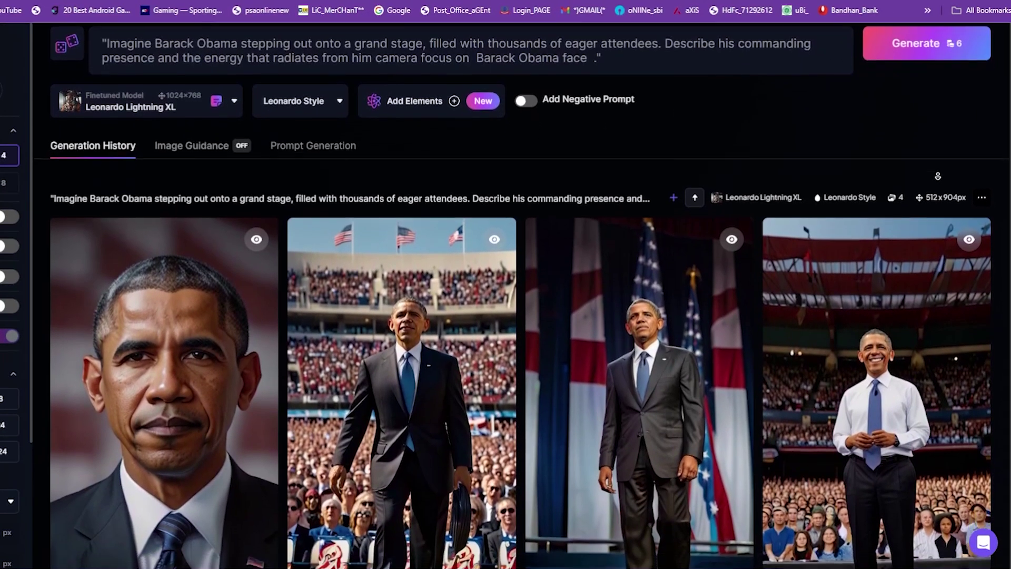
scroll(941, 176, down, 2)
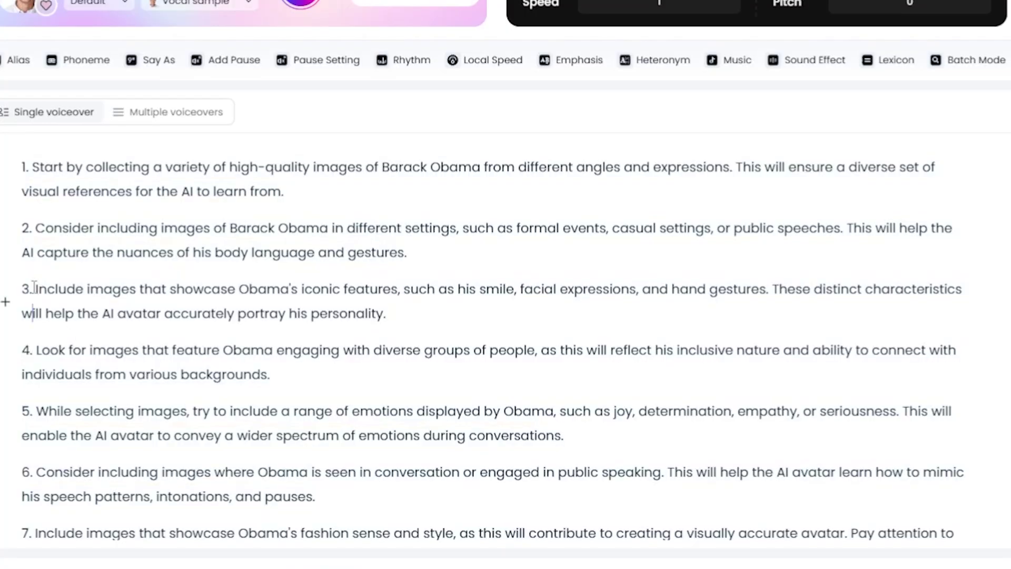
triple_click(423, 320)
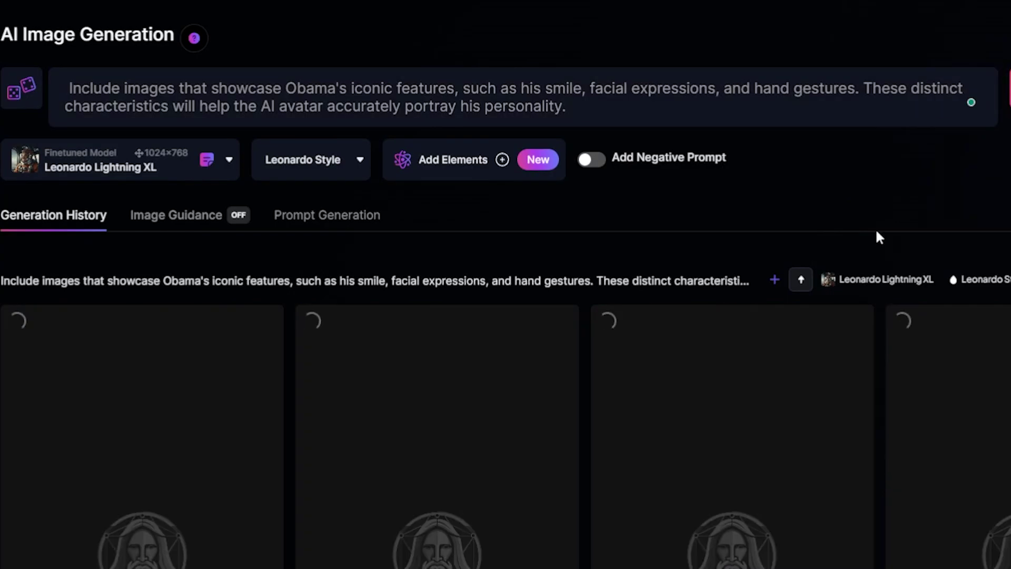
scroll(505, 316, down, 3)
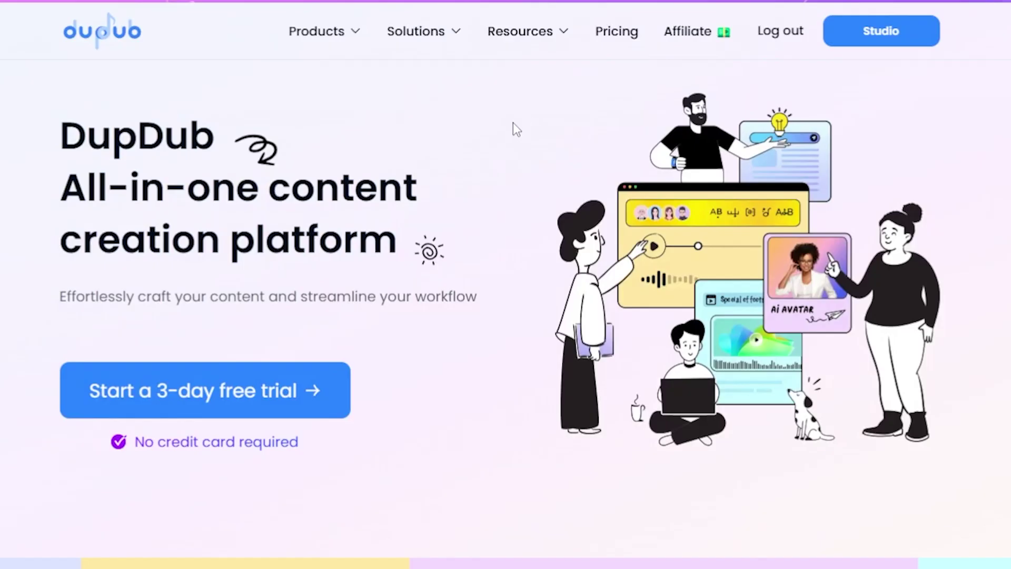
Have DupDub's AI writer produce an Obama conversation on positive mindset and copy it.
mouse_move(350, 31)
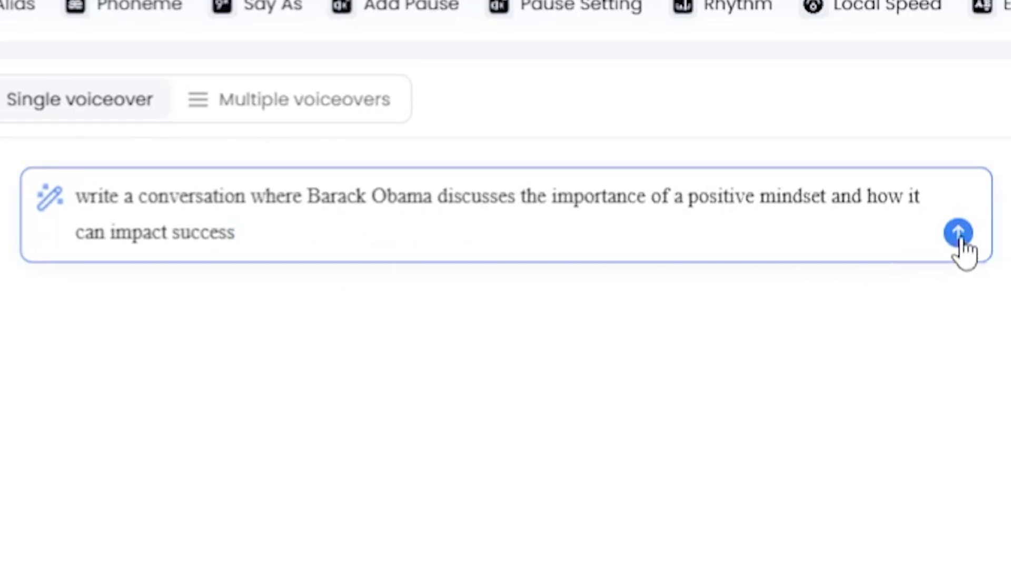
click(960, 238)
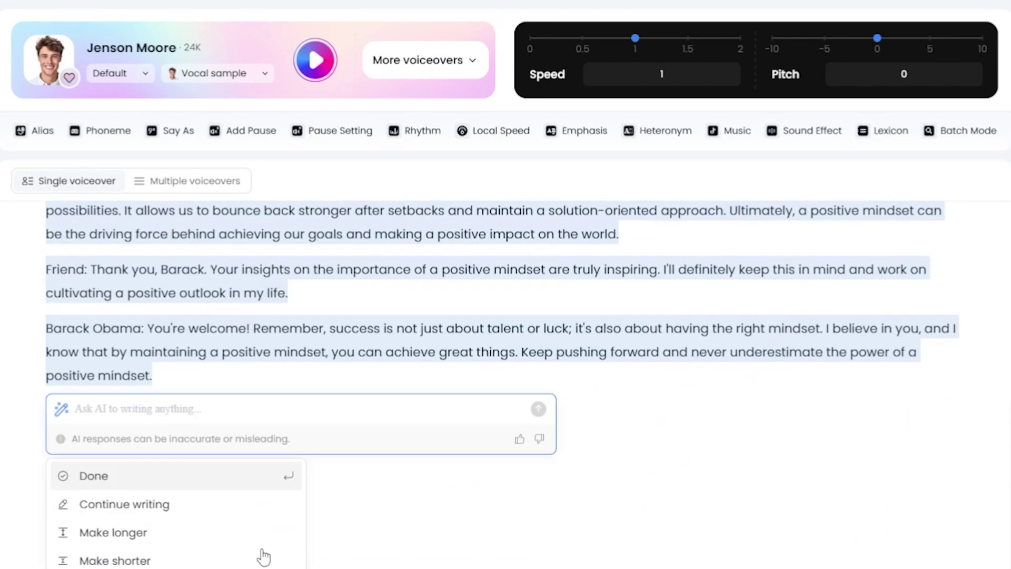
right_click(221, 177)
click(279, 354)
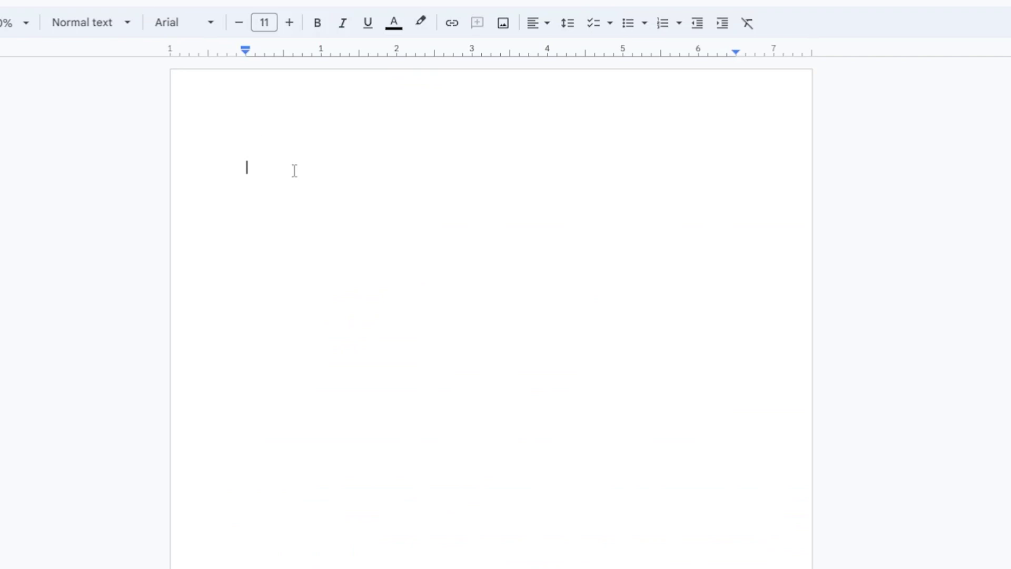
Paste the conversation into Google Docs and copy Obama's 'Well, having a positive mindset…' answer into DupDub.
key(ctrl+v)
scroll(485, 232, up, 15)
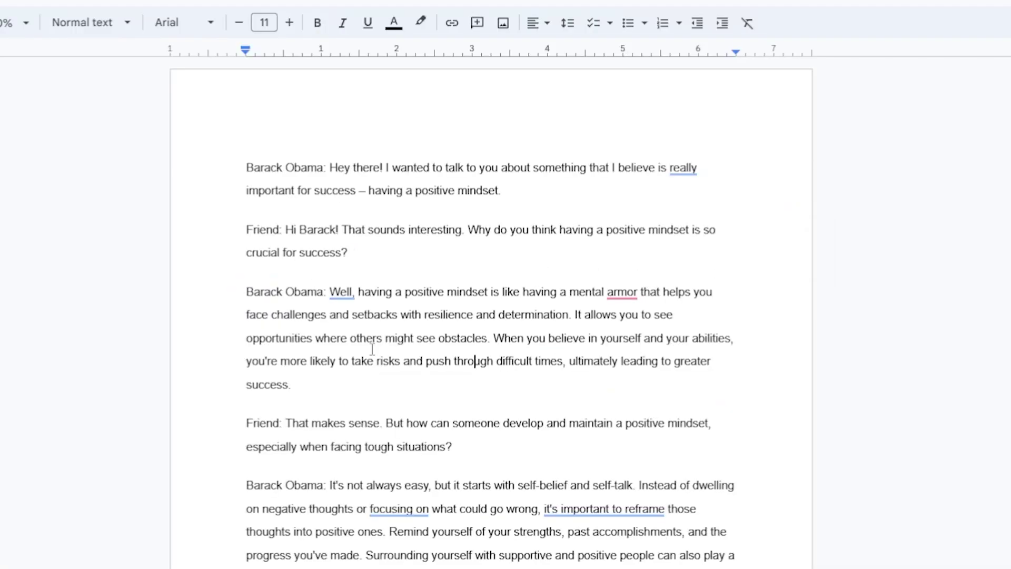
drag(330, 292, 434, 304)
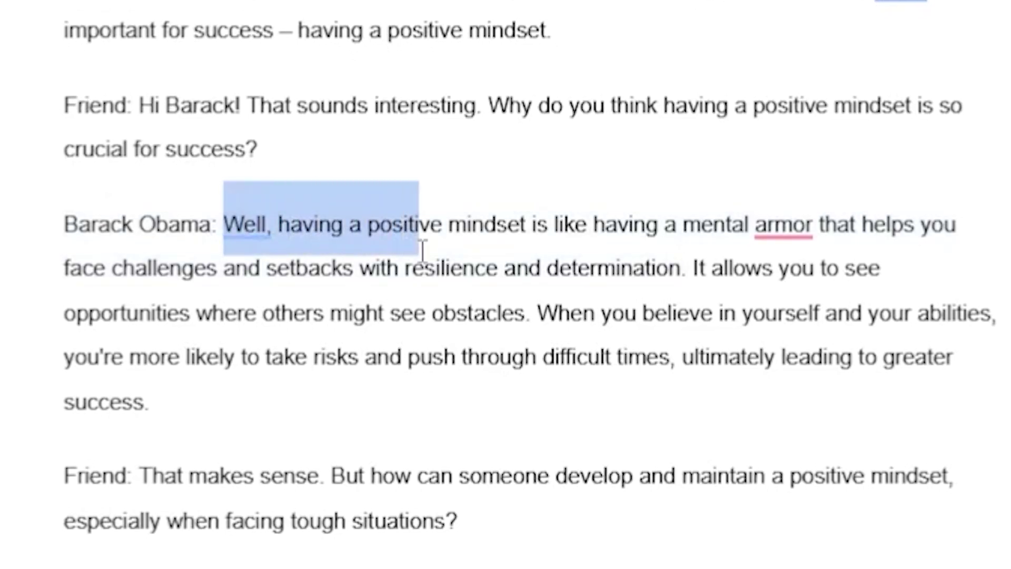
drag(422, 250, 558, 395)
right_click(454, 295)
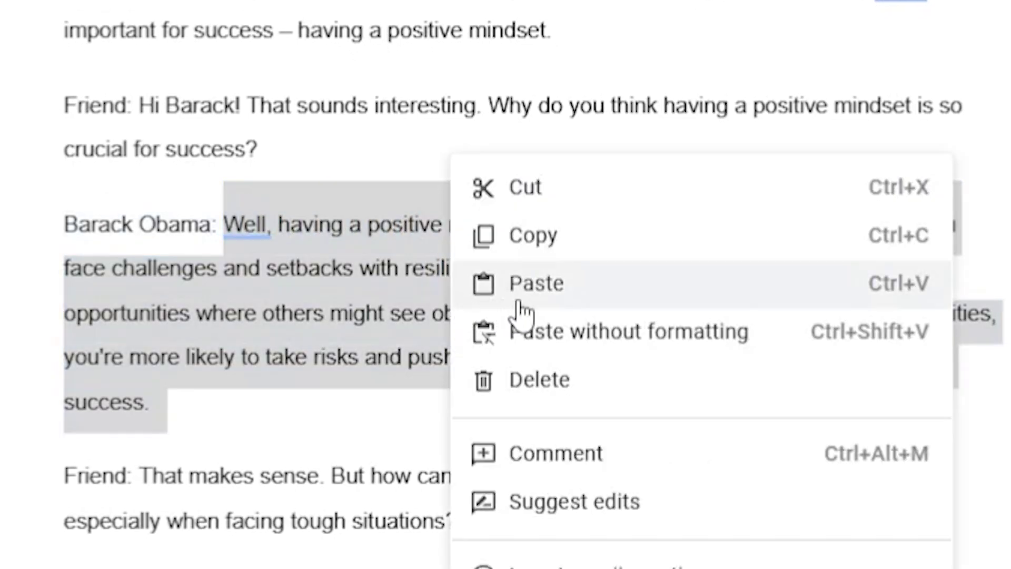
click(533, 247)
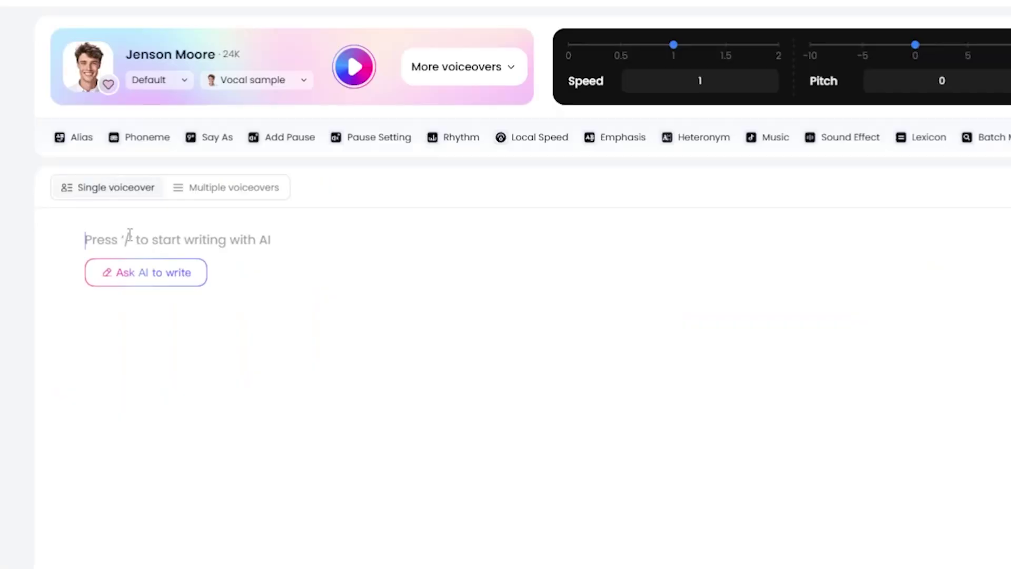
key(ctrl+v)
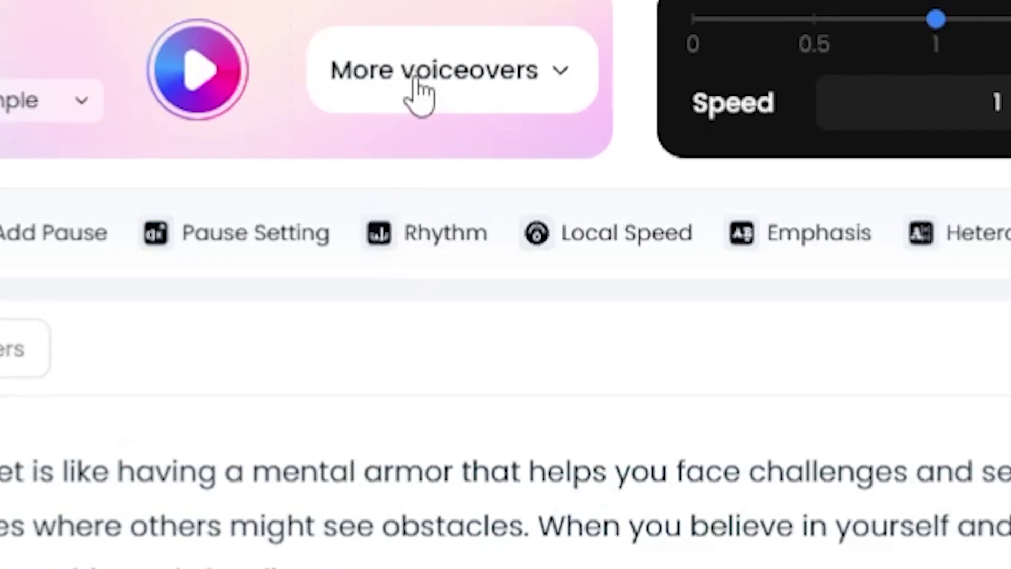
Preview the Lev and Stephen Baron voices and make Stephen Baron the voiceover speaker.
click(450, 78)
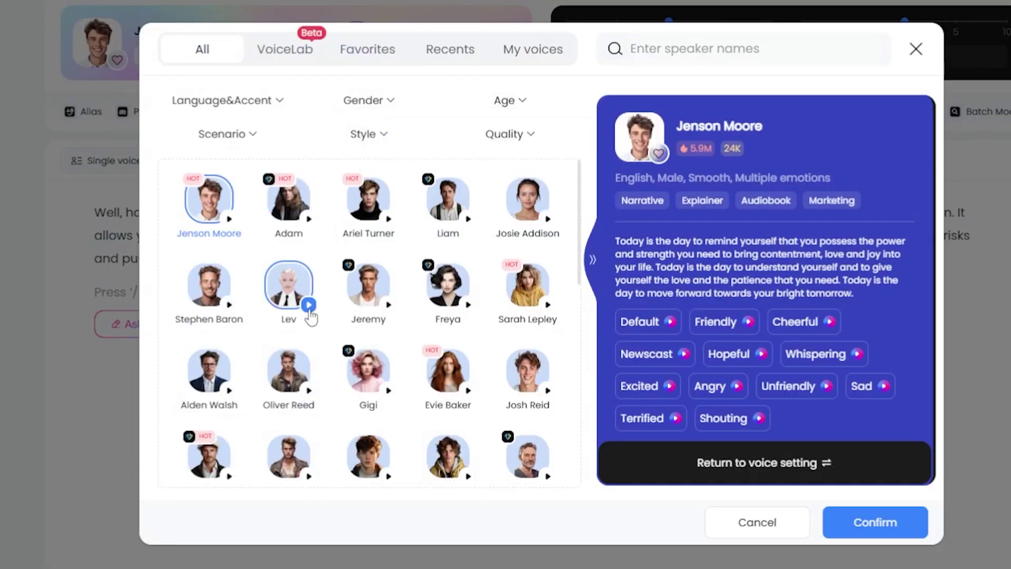
click(310, 305)
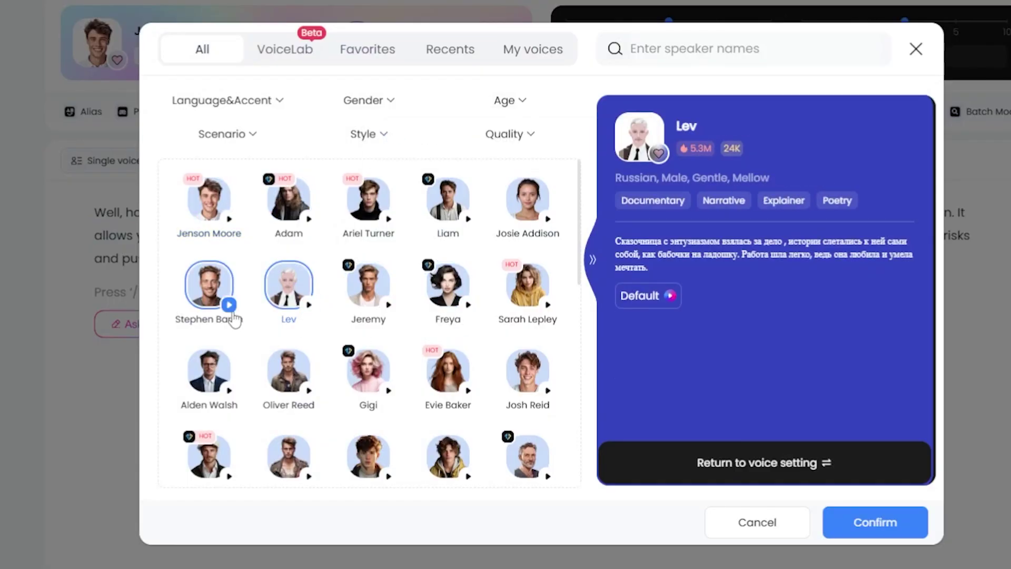
click(379, 139)
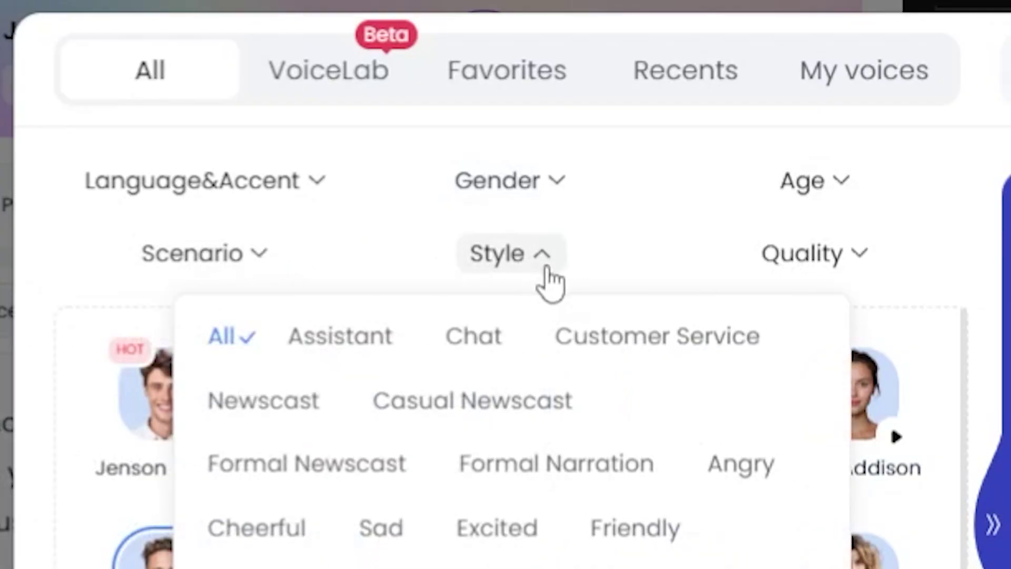
click(513, 141)
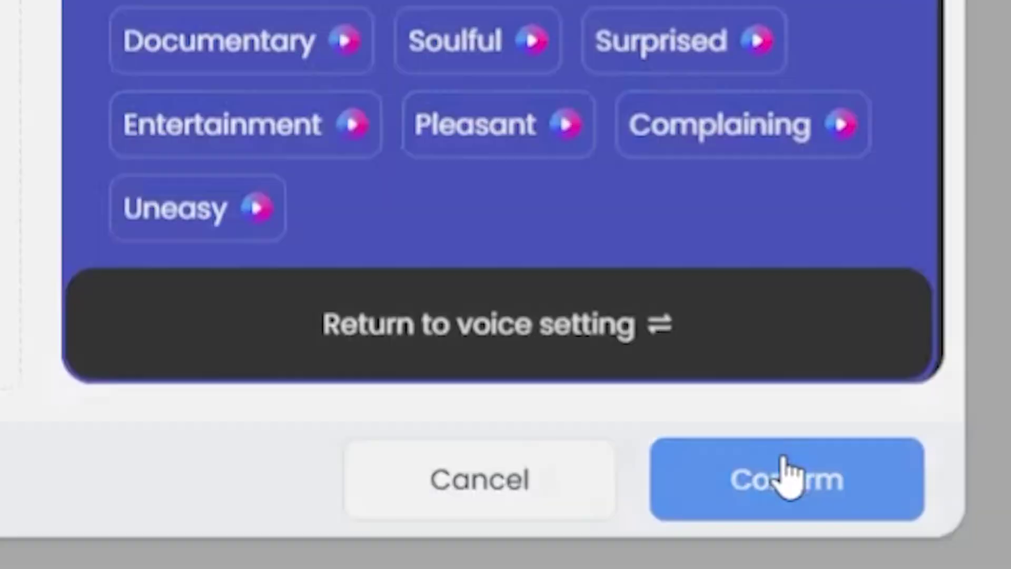
click(785, 476)
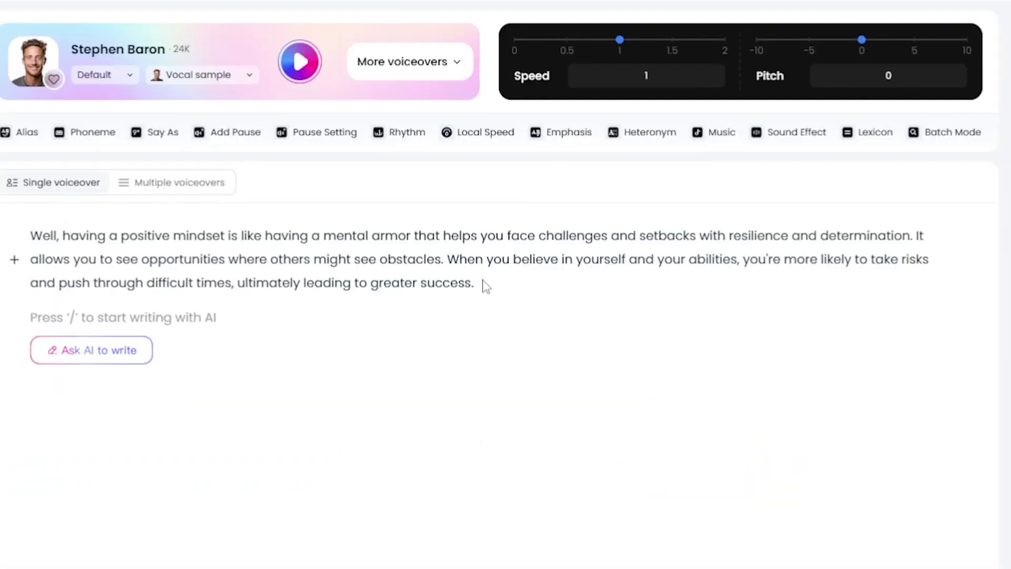
click(725, 128)
Preview the love_wins background track, then generate and export the voiceover as an MP3.
click(244, 143)
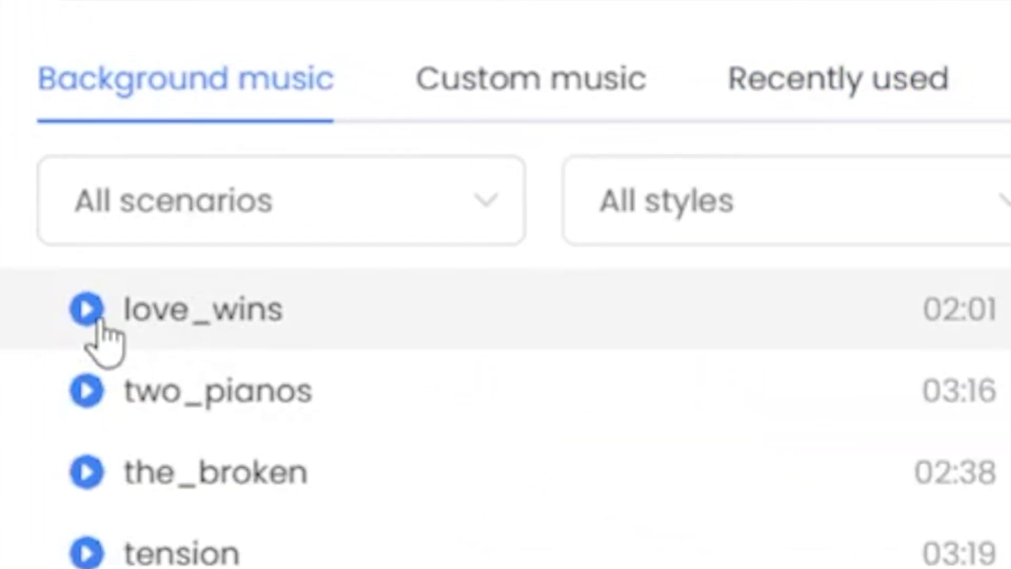
click(91, 314)
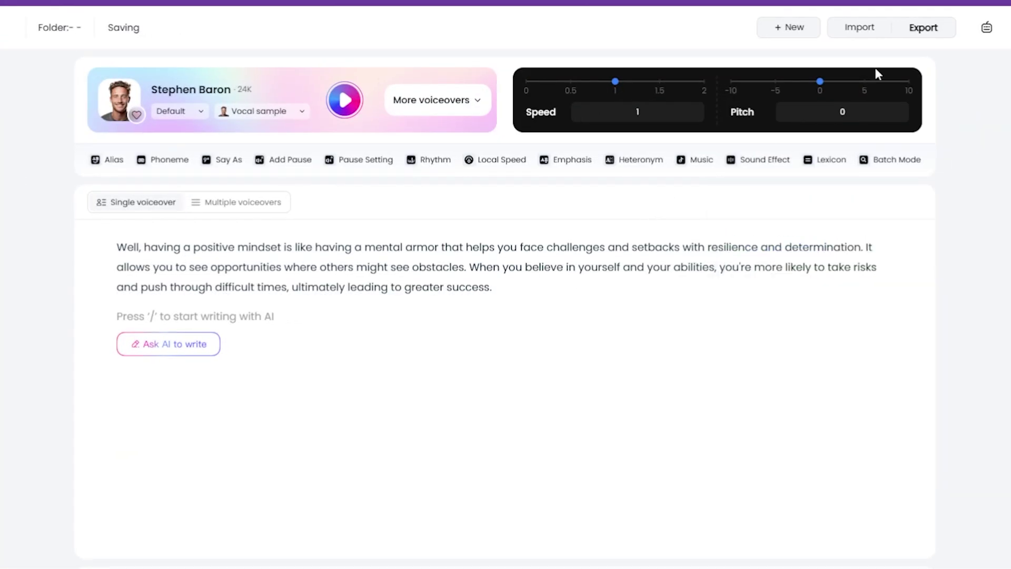
click(919, 30)
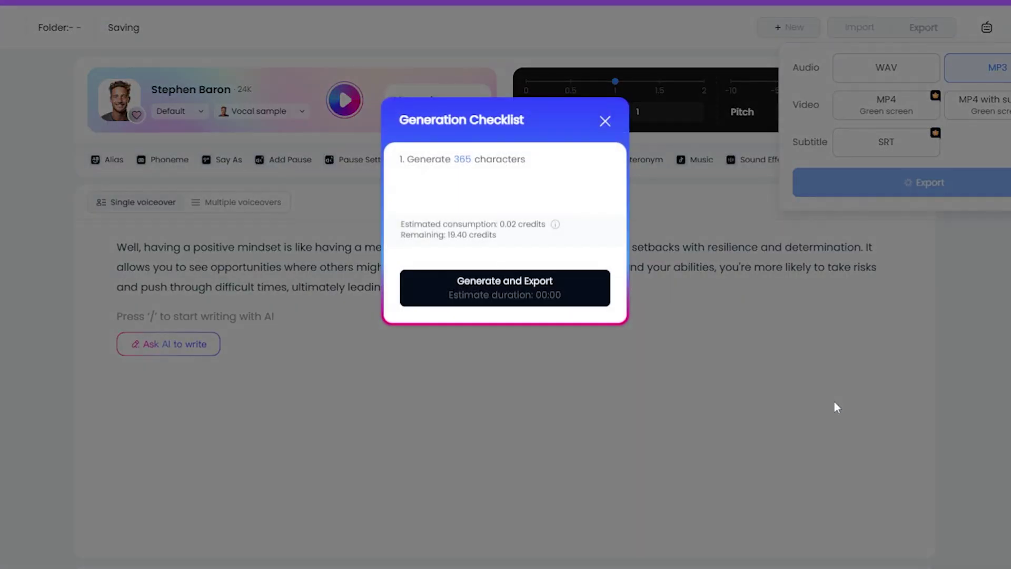
click(528, 298)
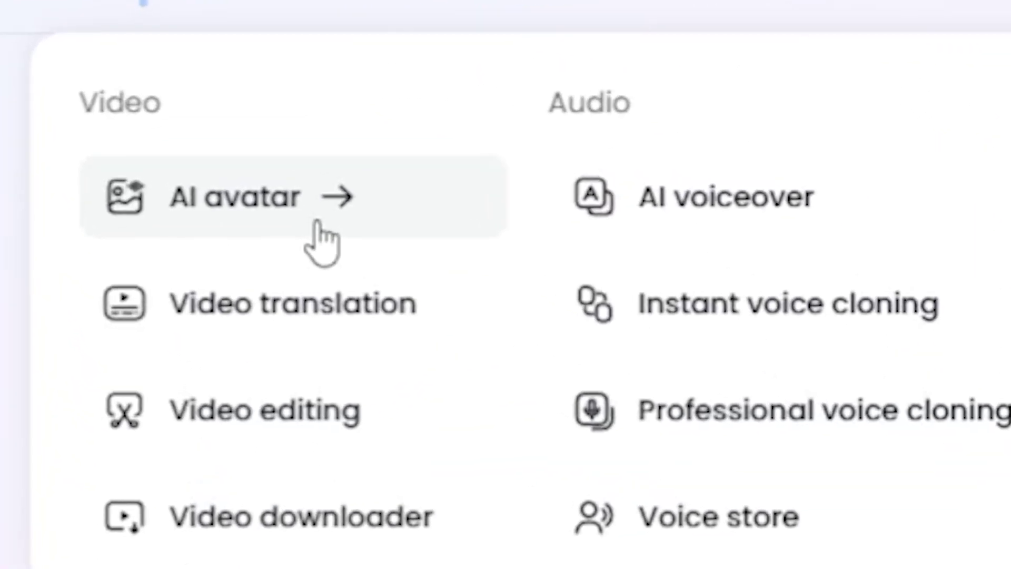
Go to AI avatar, start the free Talking Photo trial, and create a new avatar.
click(318, 224)
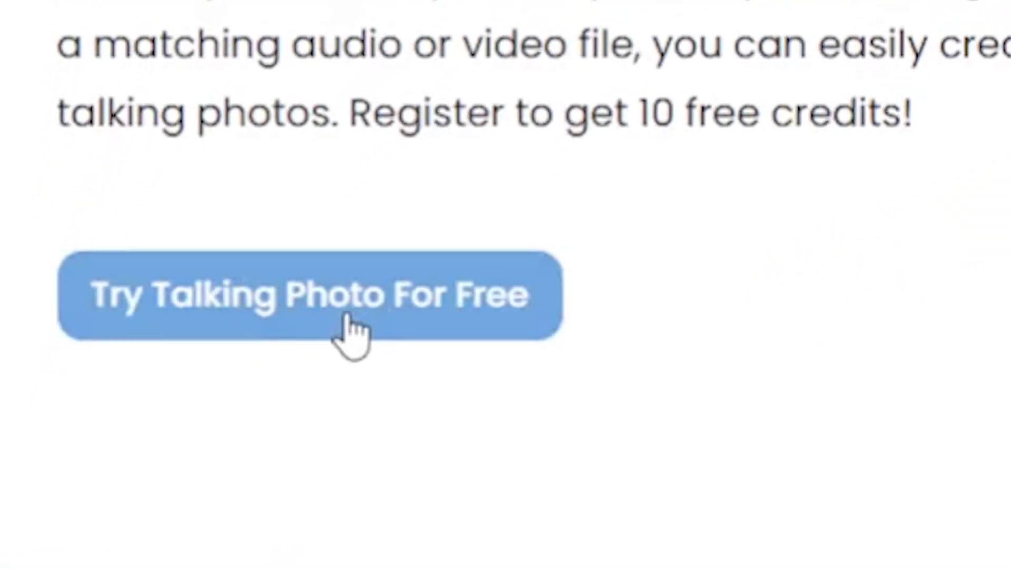
click(350, 331)
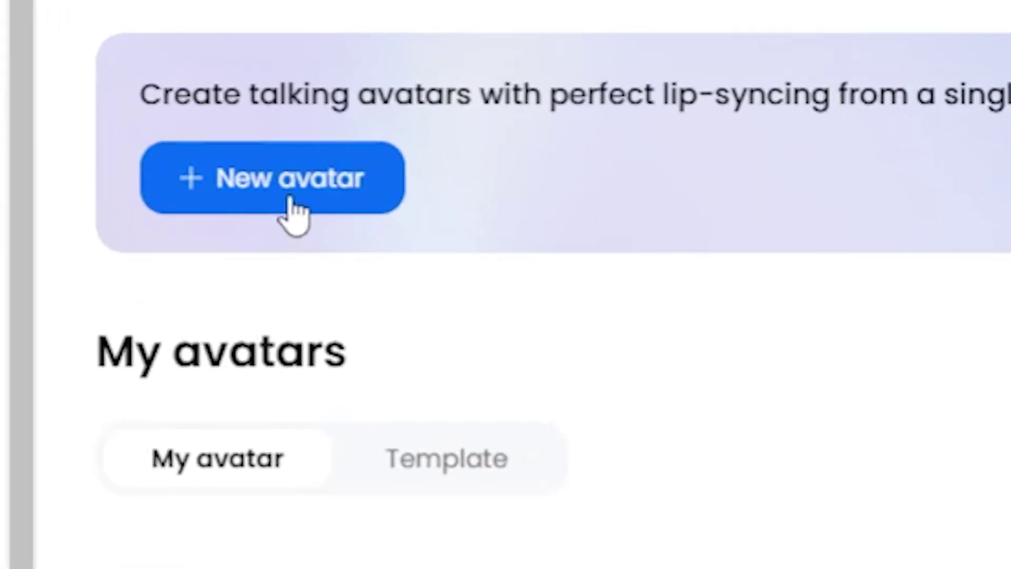
click(317, 108)
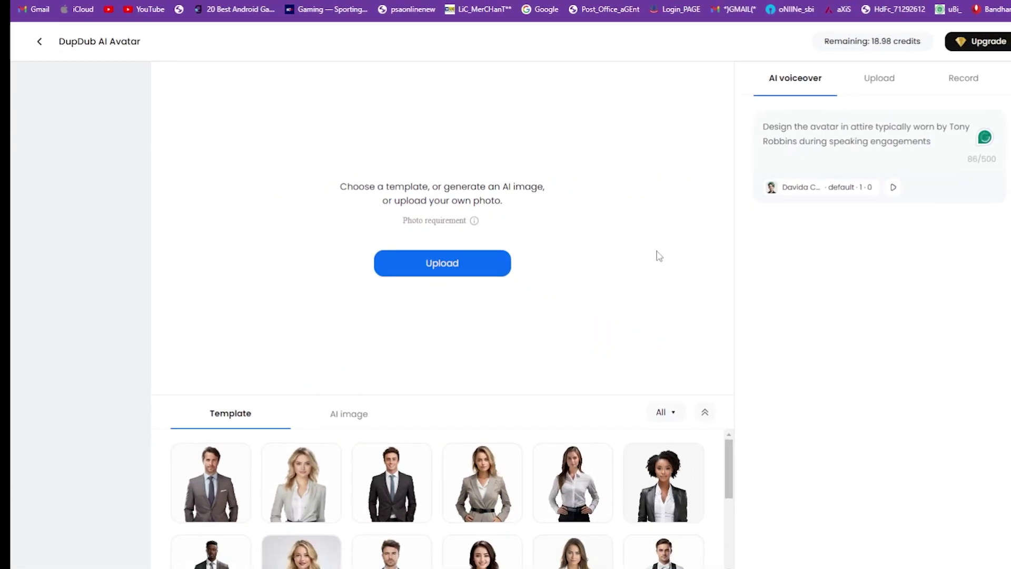
Try generating an AI avatar image from a pasted prompt, then upload the dark-suit portrait instead.
click(325, 389)
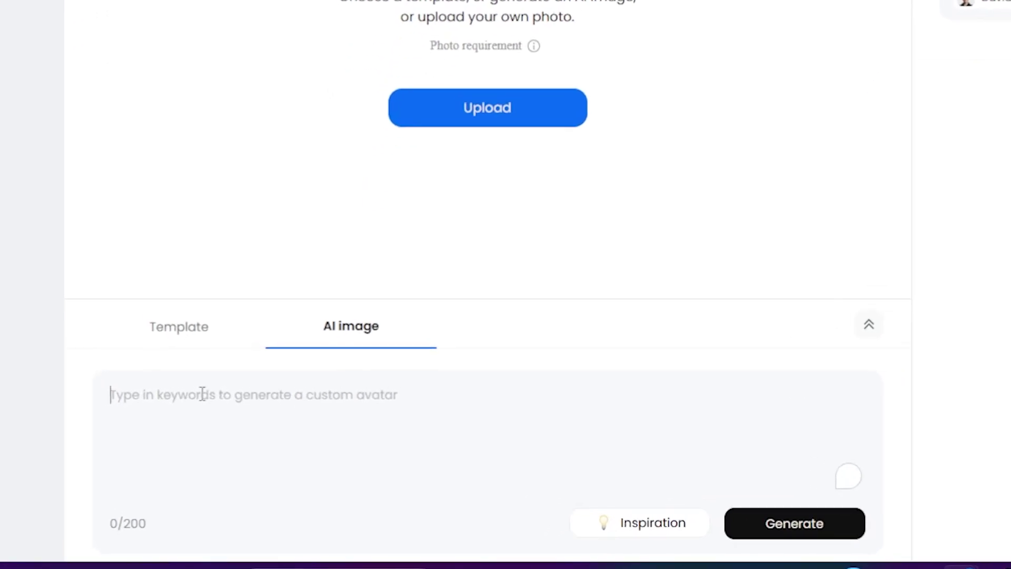
click(597, 408)
key(ctrl+v)
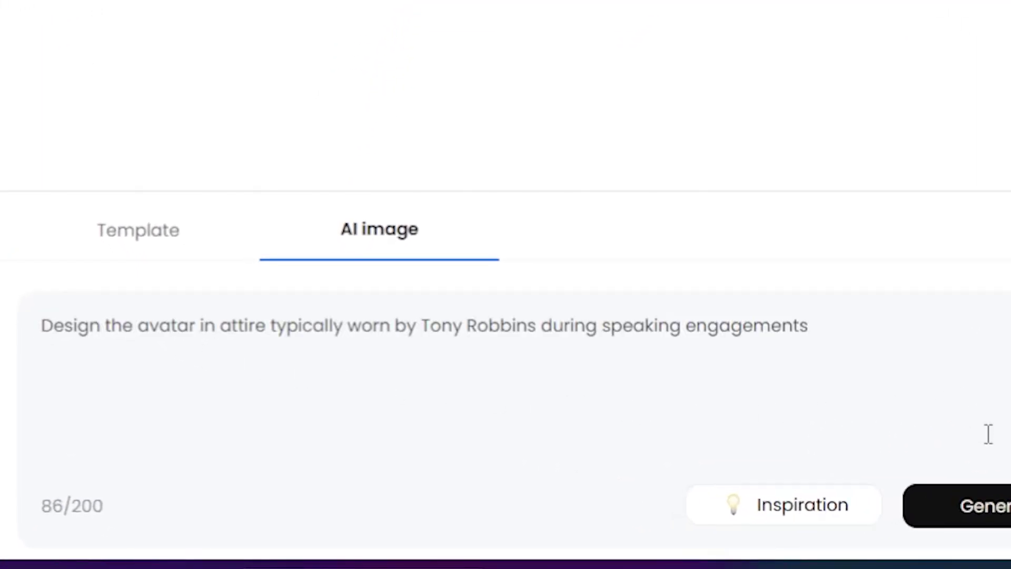
click(976, 509)
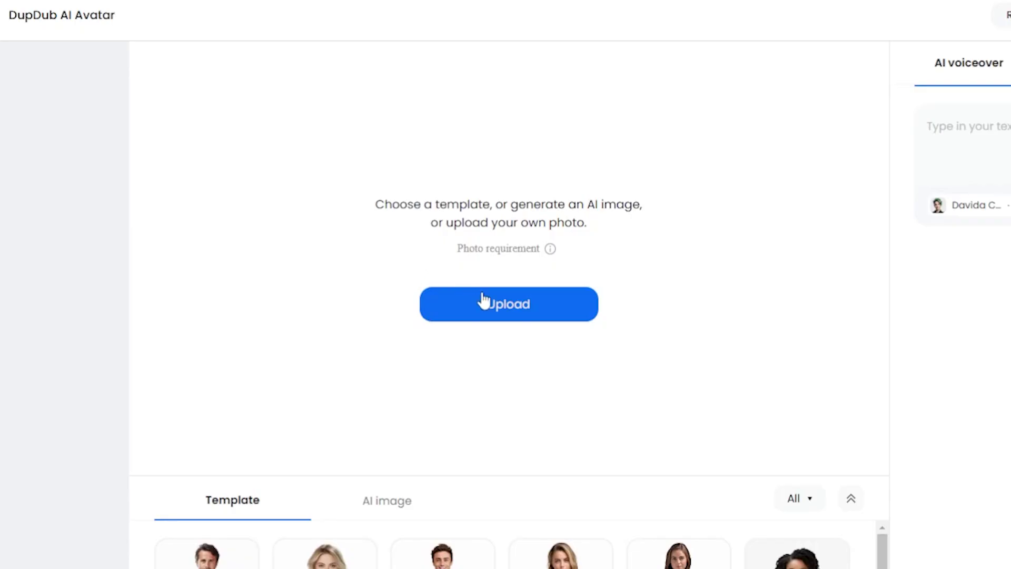
click(481, 300)
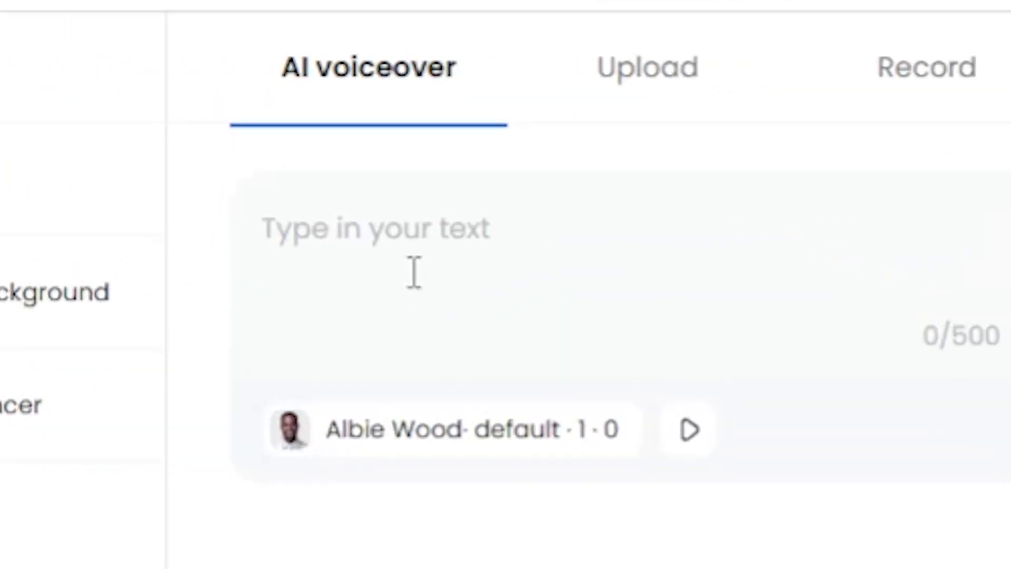
Voice the Obama portrait with the uploaded Well,.mp3 file and generate the 0:21 avatar.
click(982, 140)
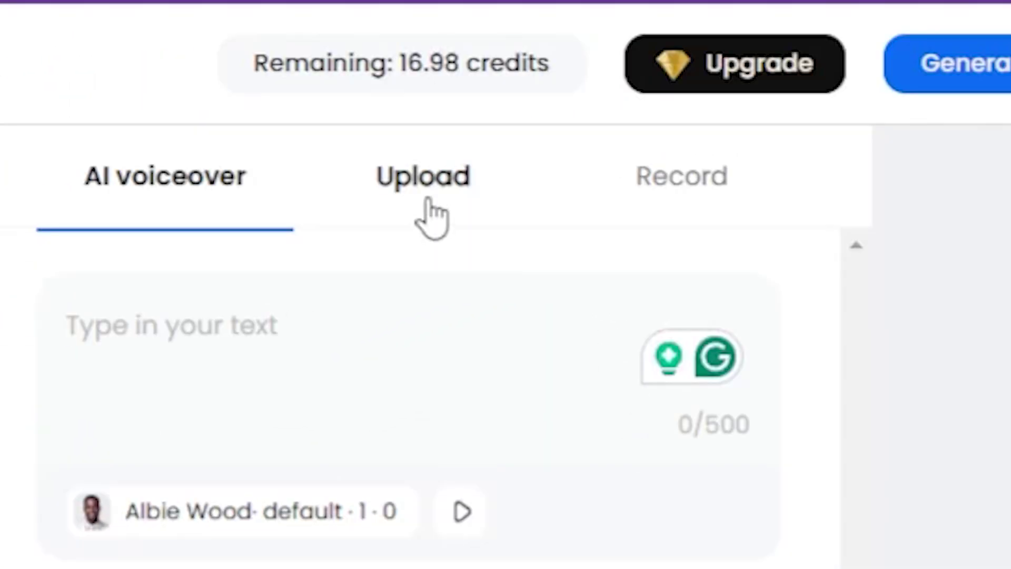
click(432, 216)
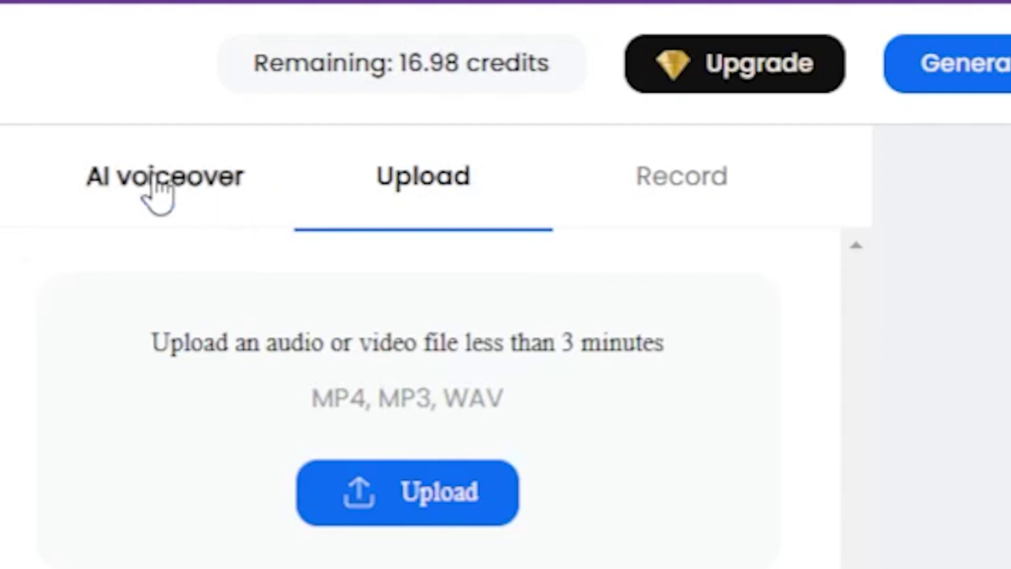
click(425, 517)
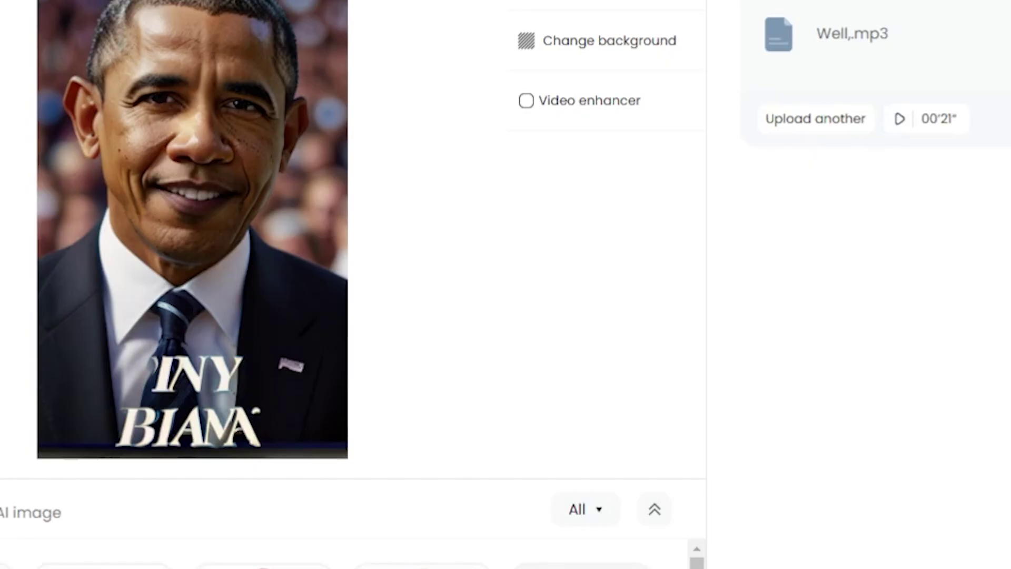
click(981, 56)
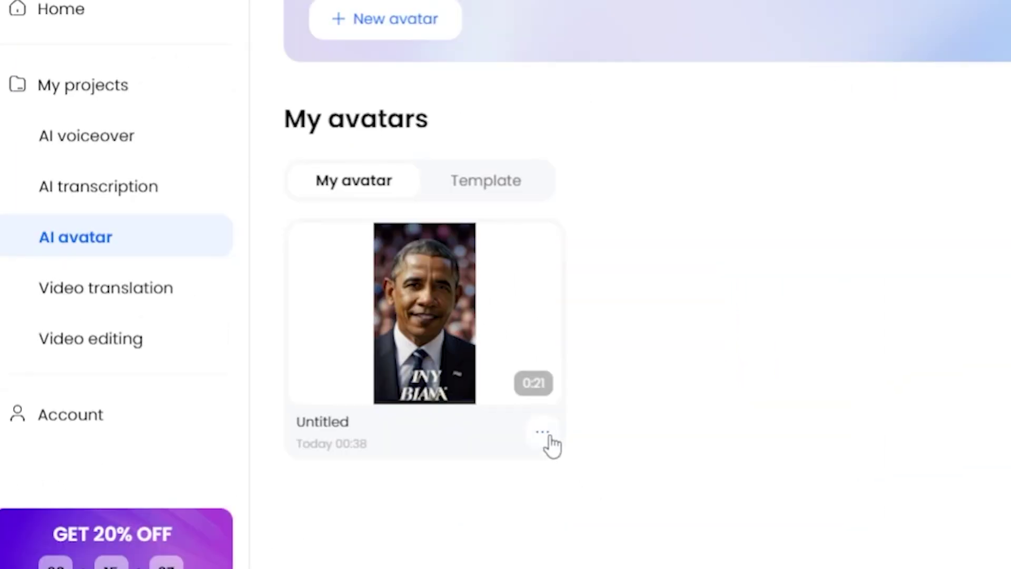
Download the finished avatar as Untitled.mp4 and play it back in VLC.
click(546, 435)
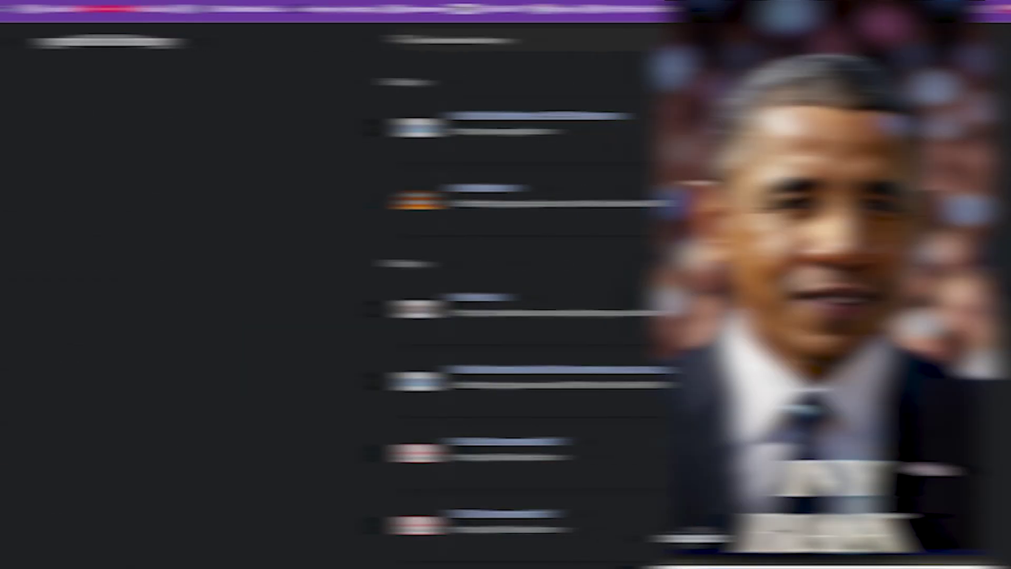
key(alt+m)
key(Escape)
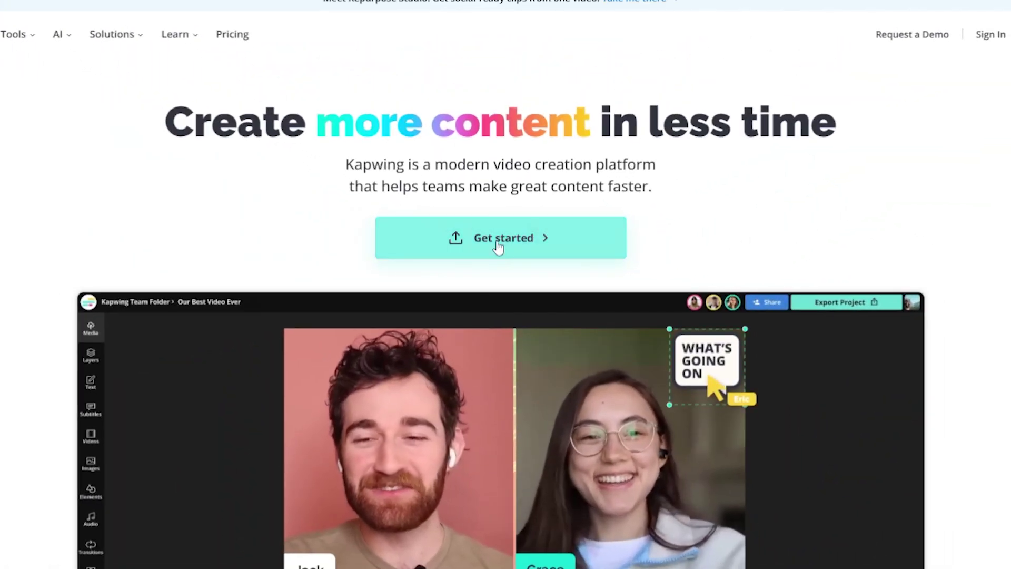
Start a blank Kapwing project and drop Untitled.mp4 onto its canvas.
click(497, 242)
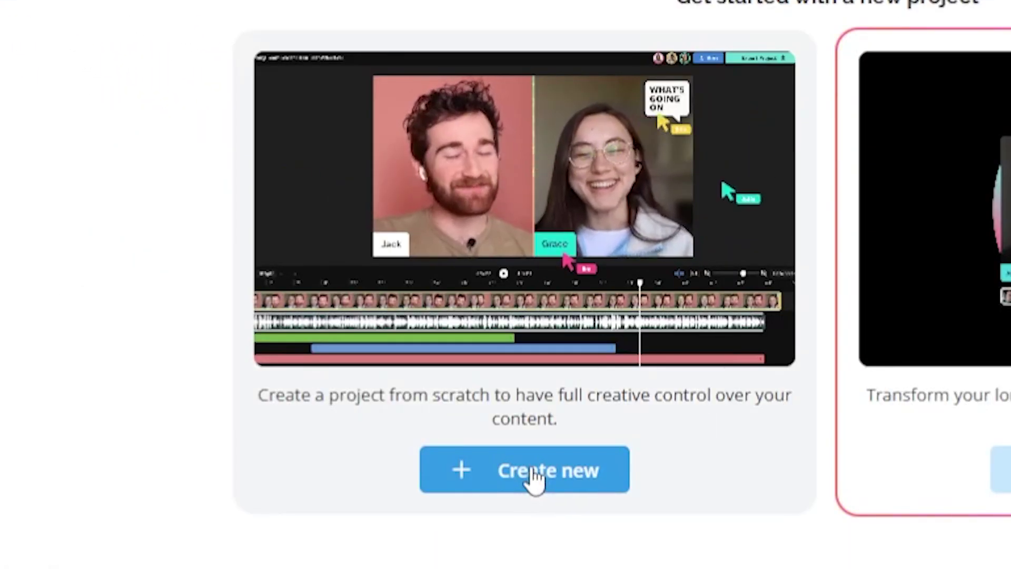
click(520, 482)
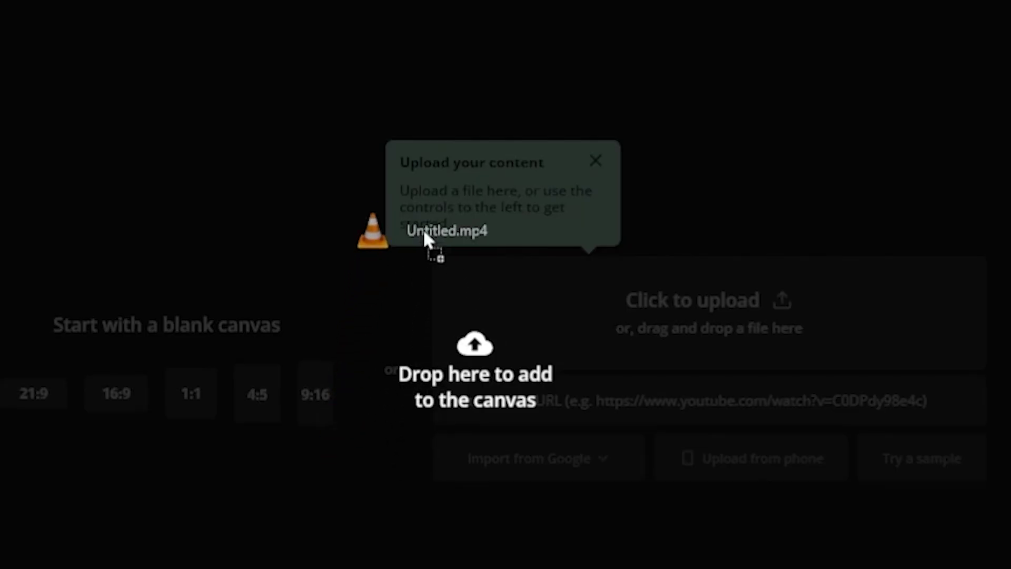
drag(423, 228, 428, 202)
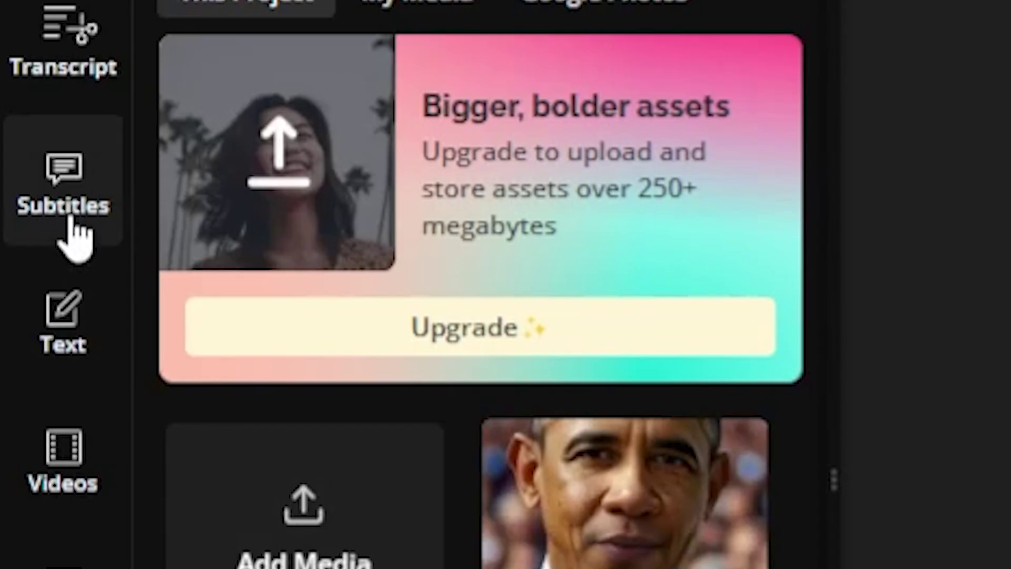
Auto-generate subtitles for the avatar video, limited to 18 characters per subtitle.
click(70, 219)
click(198, 128)
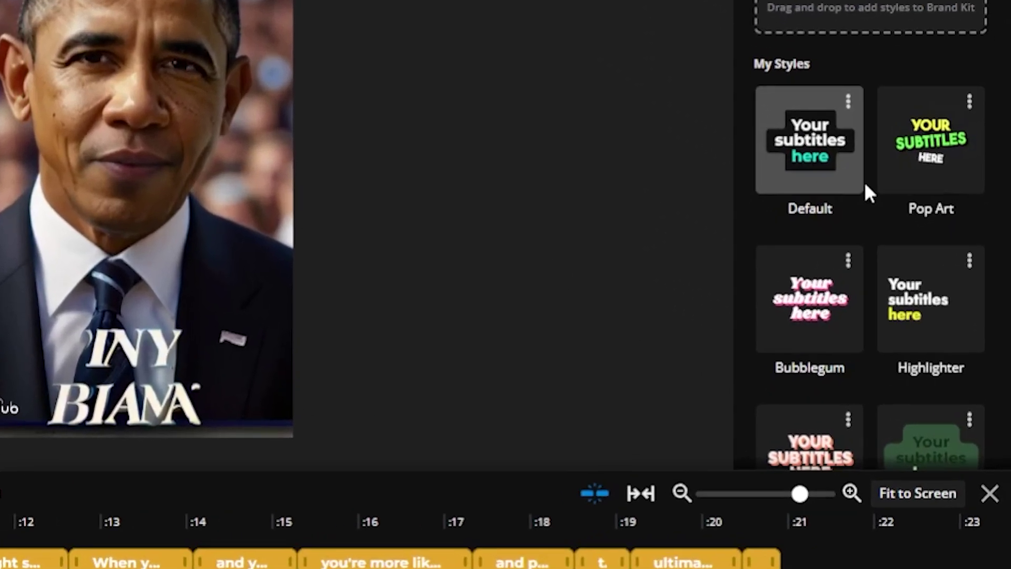
scroll(856, 211, down, 10)
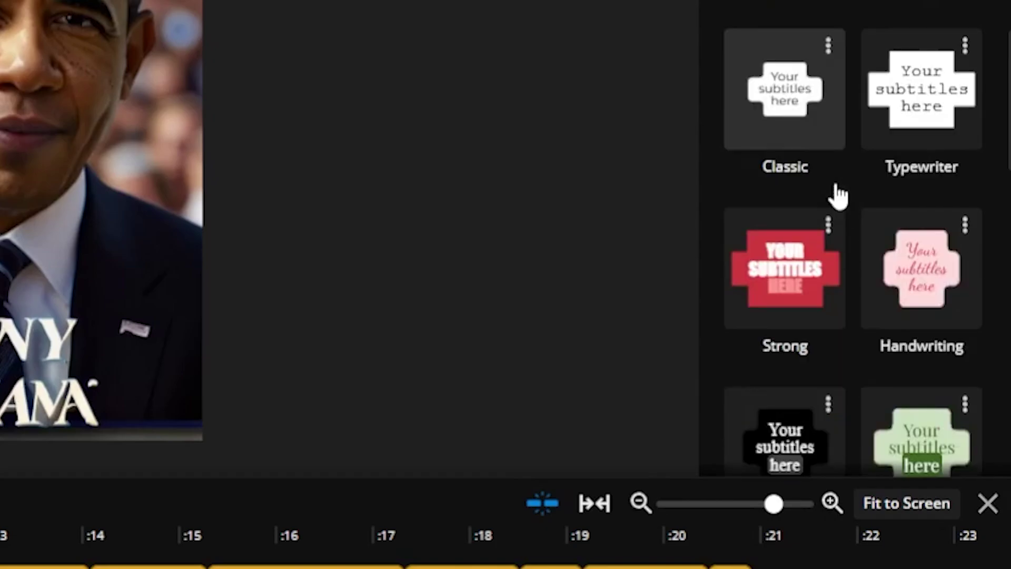
scroll(843, 206, down, 10)
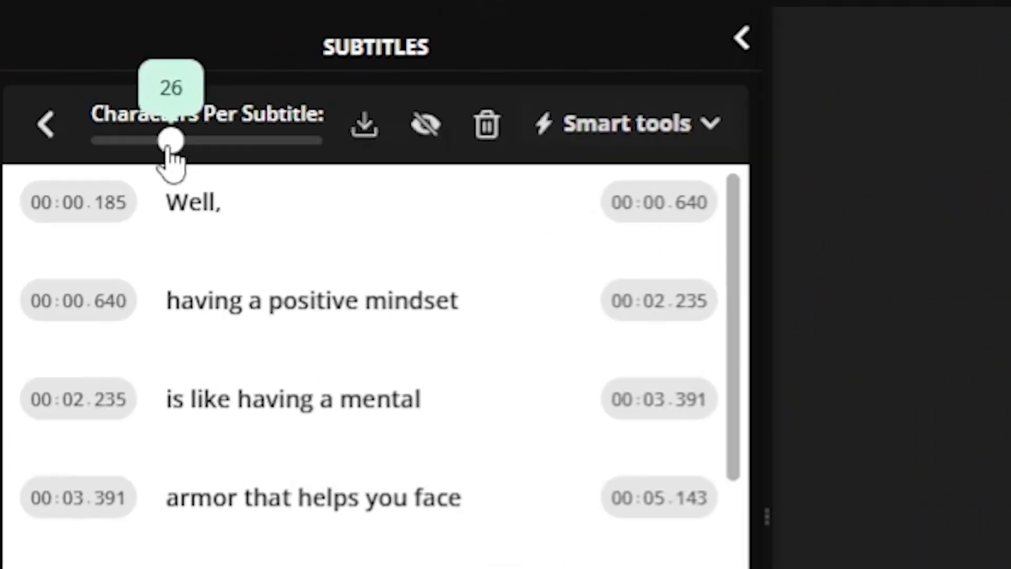
drag(172, 163, 158, 181)
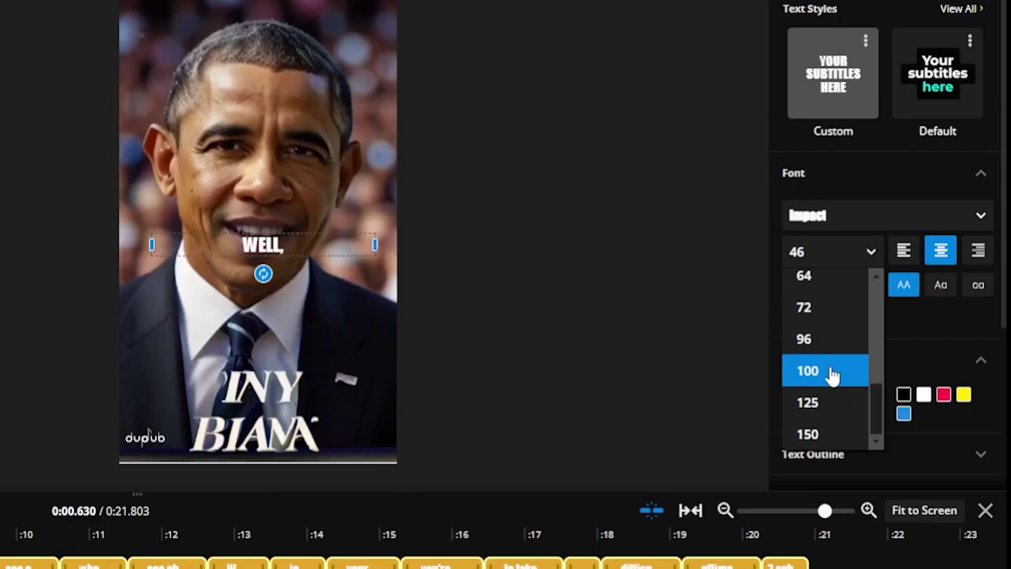
Enlarge the subtitle font and add a #000000 drop shadow and black background.
click(806, 338)
scroll(906, 273, down, 5)
click(903, 287)
click(904, 332)
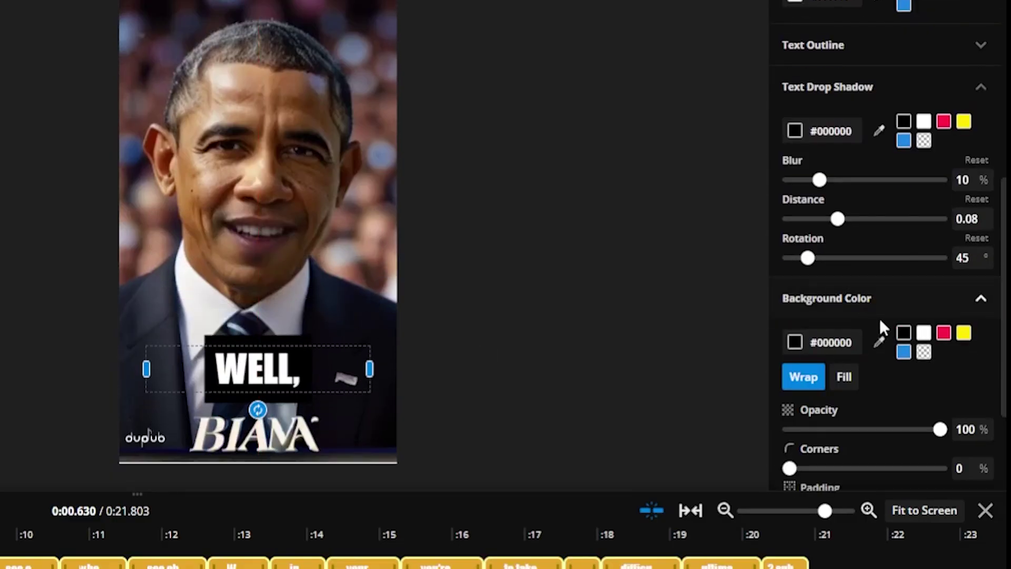
scroll(880, 321, down, 2)
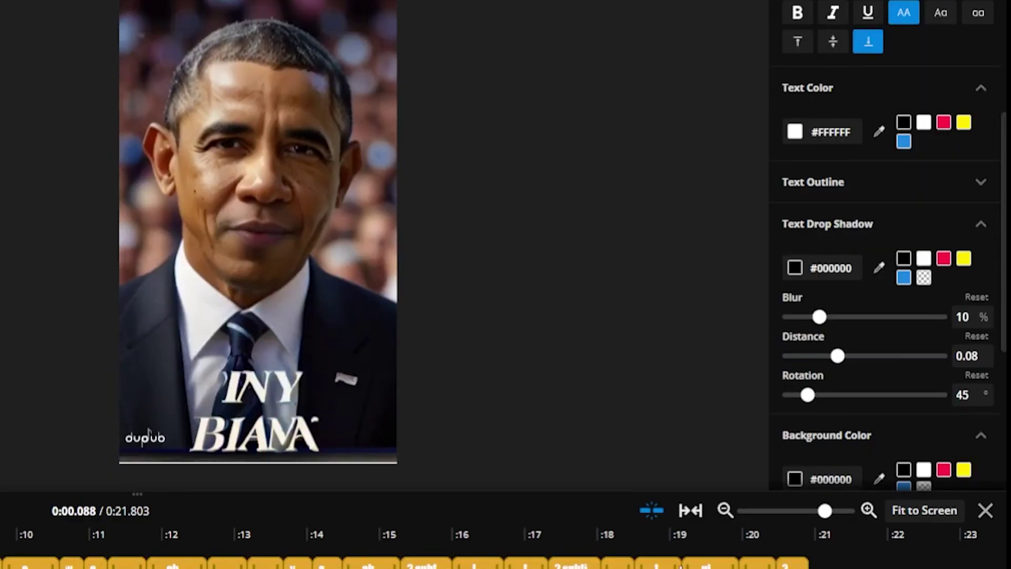